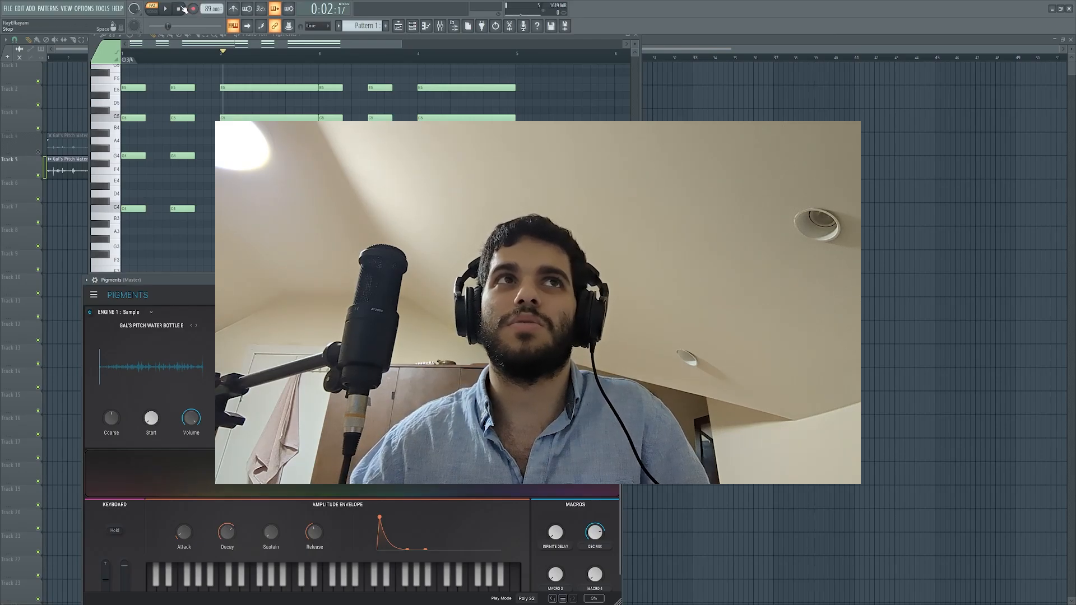
Audition the pattern with Pigments, raising the Infinite Delay macro to 1.00 and sweeping Osc Mix down to 0.00 and back up.
{"action": "left_click", "coordinate": [180, 9]}
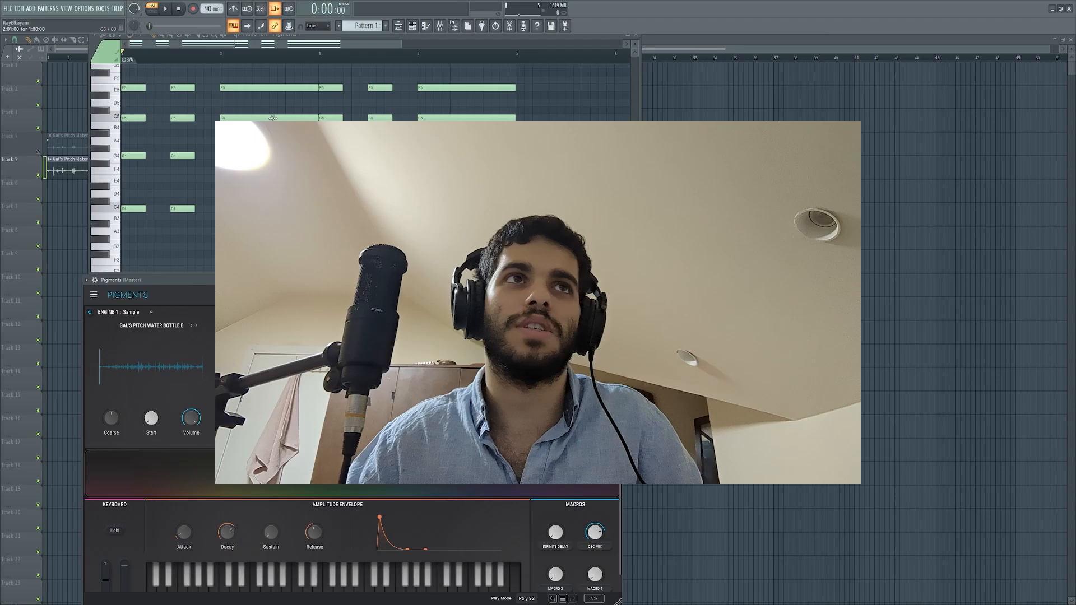
{"action": "key", "text": "space"}
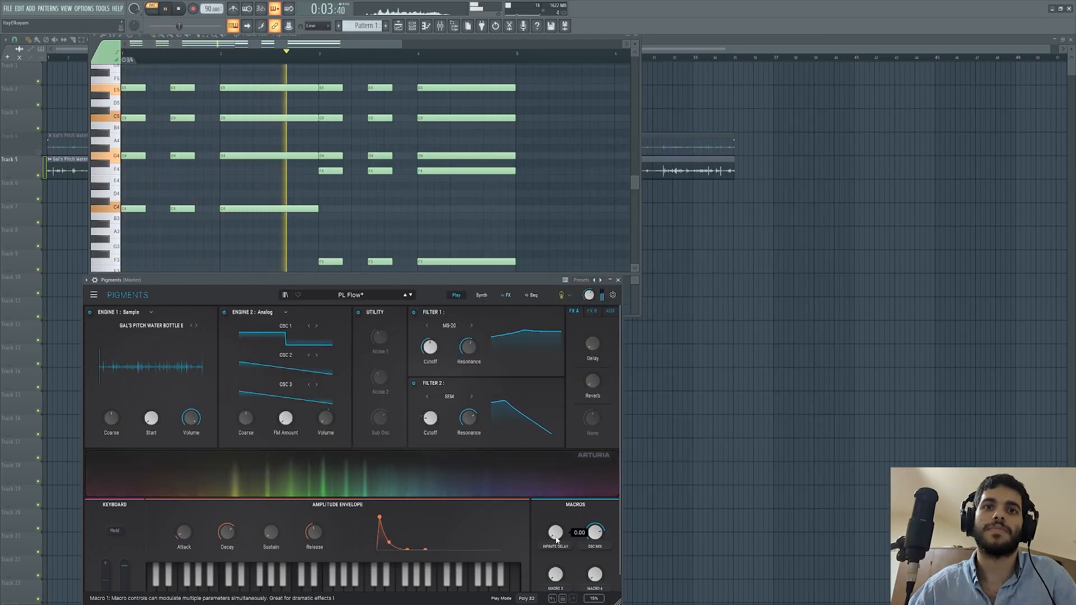
{"action": "left_click_drag", "start_coordinate": [556, 540], "coordinate": [556, 427]}
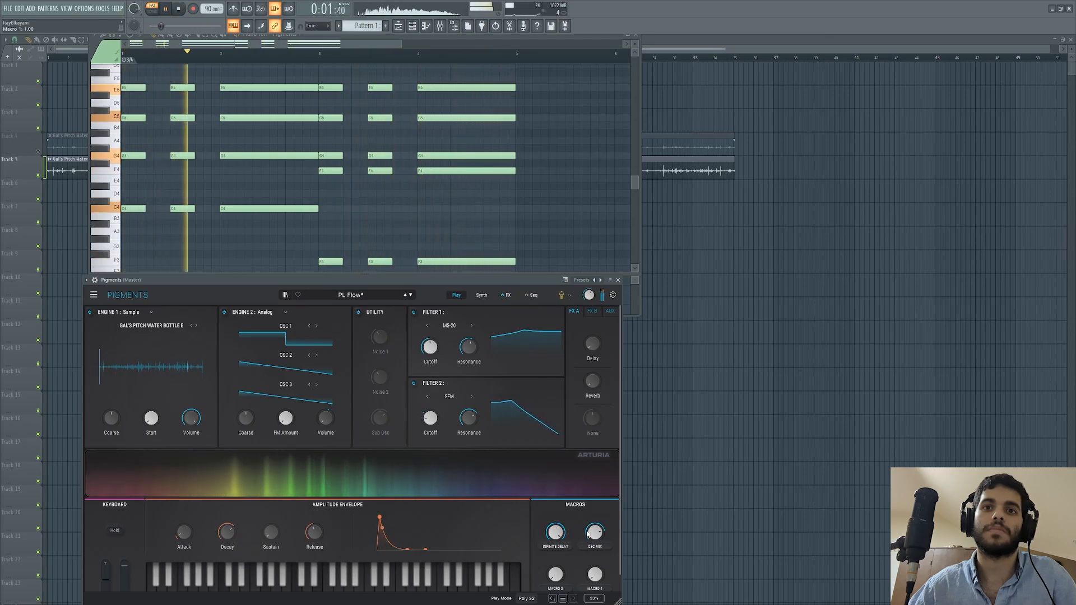
{"action": "left_click_drag", "start_coordinate": [595, 542], "coordinate": [595, 599]}
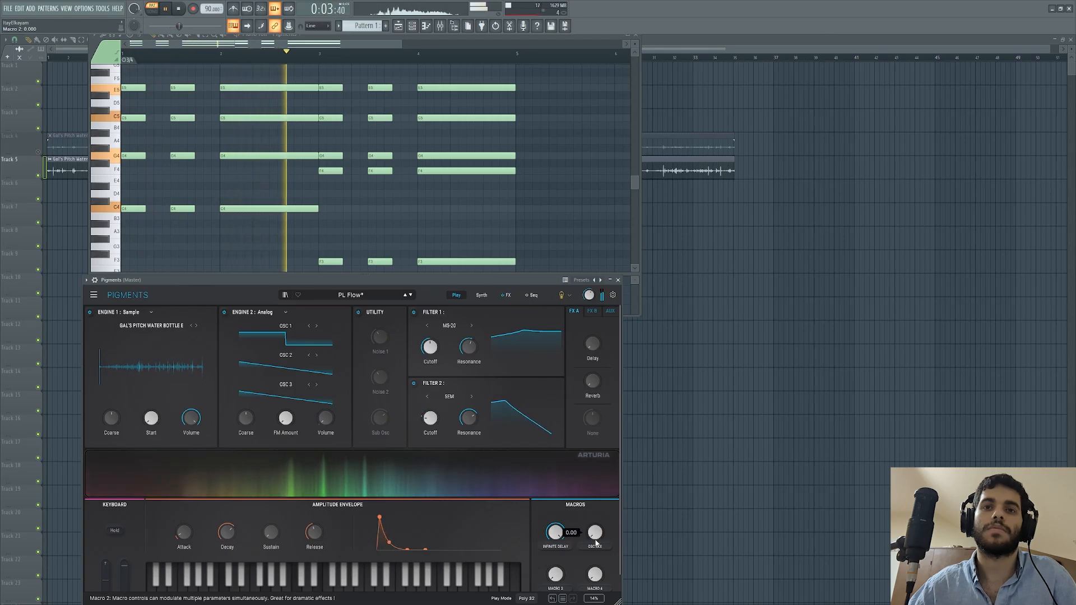
{"action": "left_click_drag", "start_coordinate": [595, 542], "coordinate": [596, 465]}
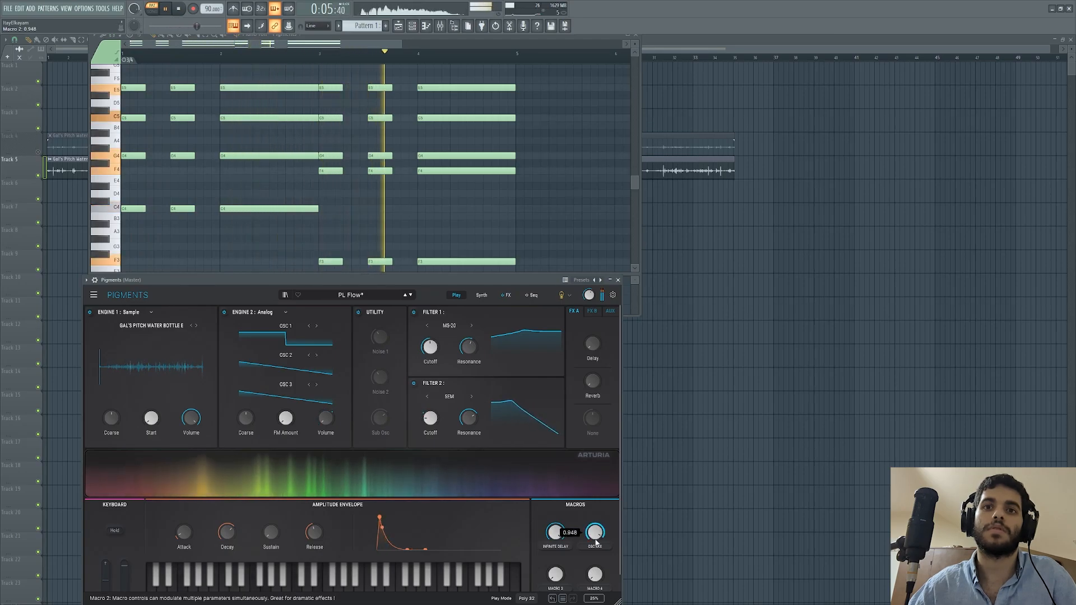
{"action": "left_click_drag", "start_coordinate": [596, 542], "coordinate": [584, 542]}
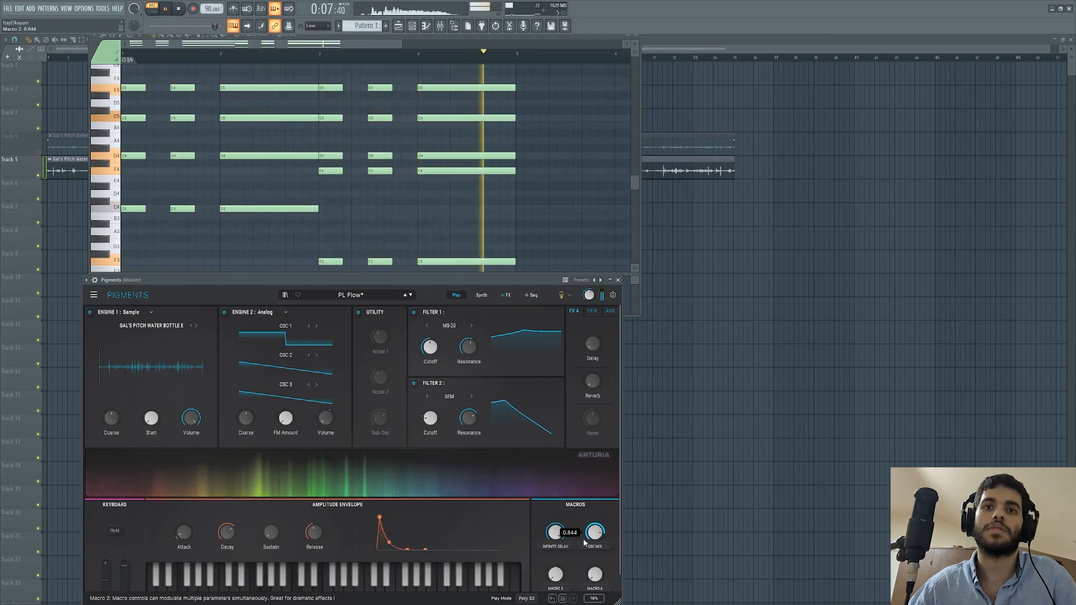
{"action": "key", "text": "space"}
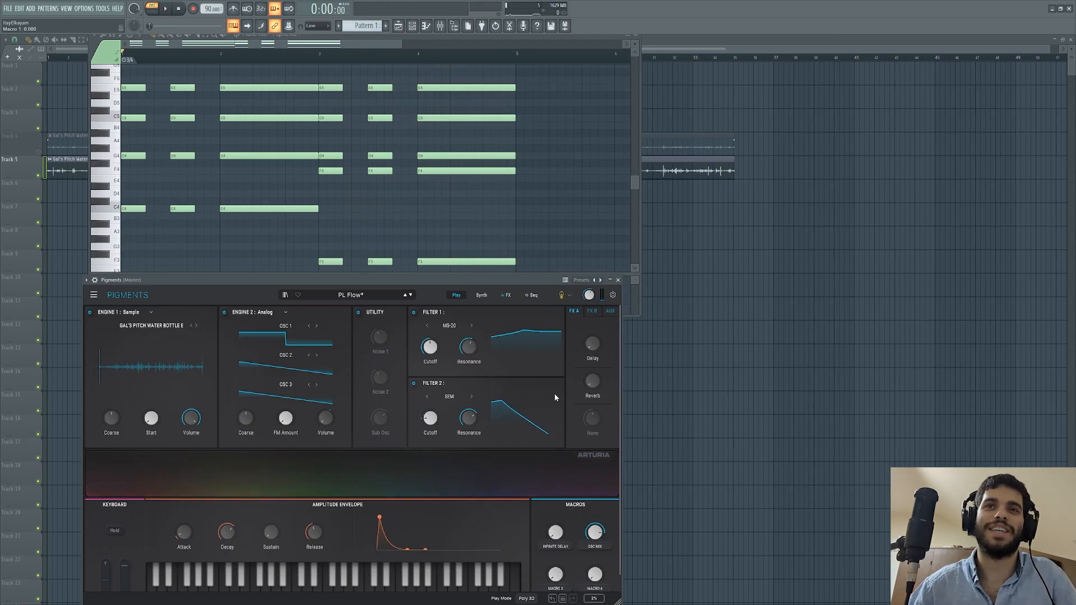
Close the Pigments and piano roll windows and move the Channel rack clear of the playlist's audio clips.
{"action": "left_click", "coordinate": [619, 281]}
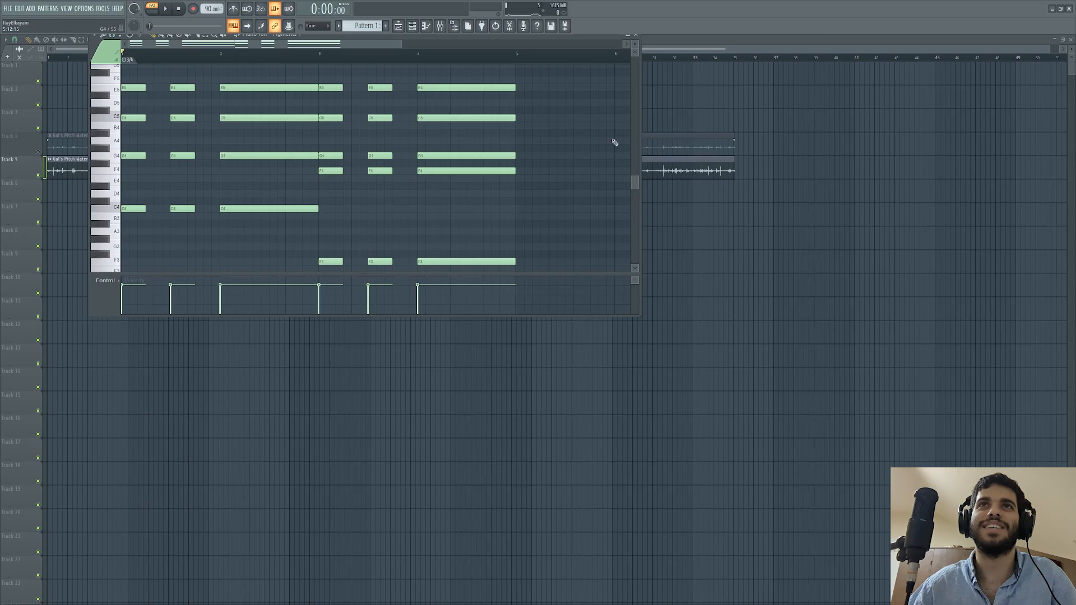
{"action": "left_click", "coordinate": [636, 37]}
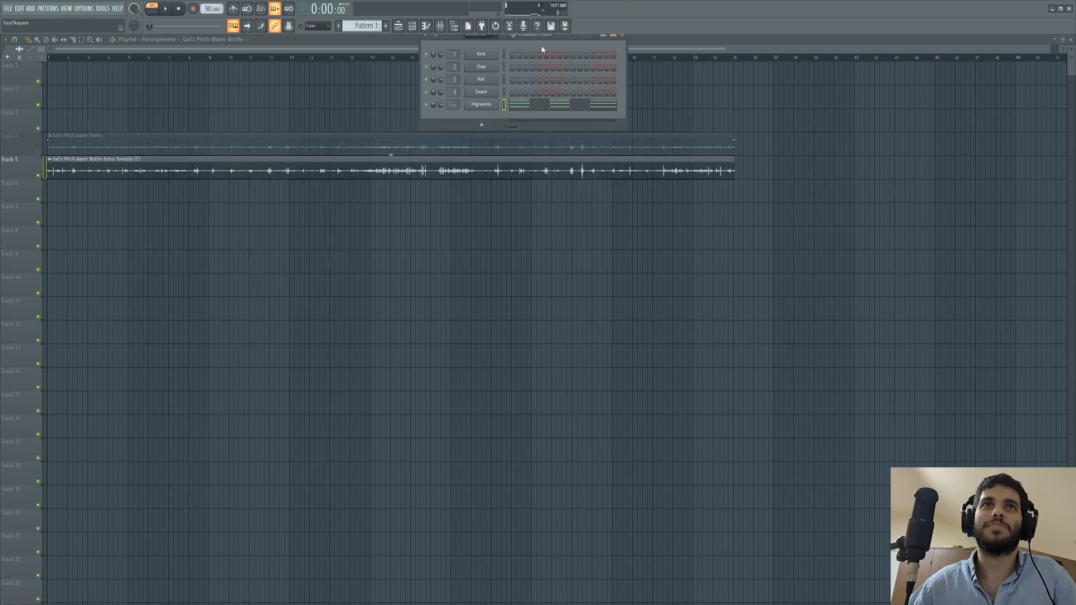
{"action": "left_click_drag", "start_coordinate": [448, 40], "coordinate": [498, 248]}
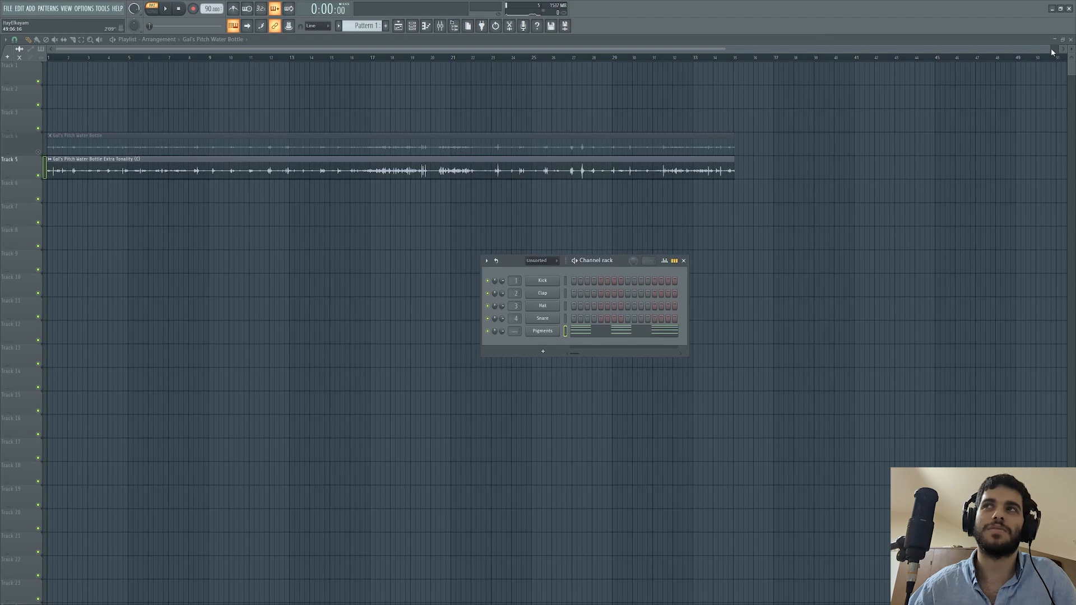
Place the playlist playhead at bar 17, unmute Track 4 and mute Track 5.
{"action": "left_click_drag", "start_coordinate": [1050, 49], "coordinate": [781, 48]}
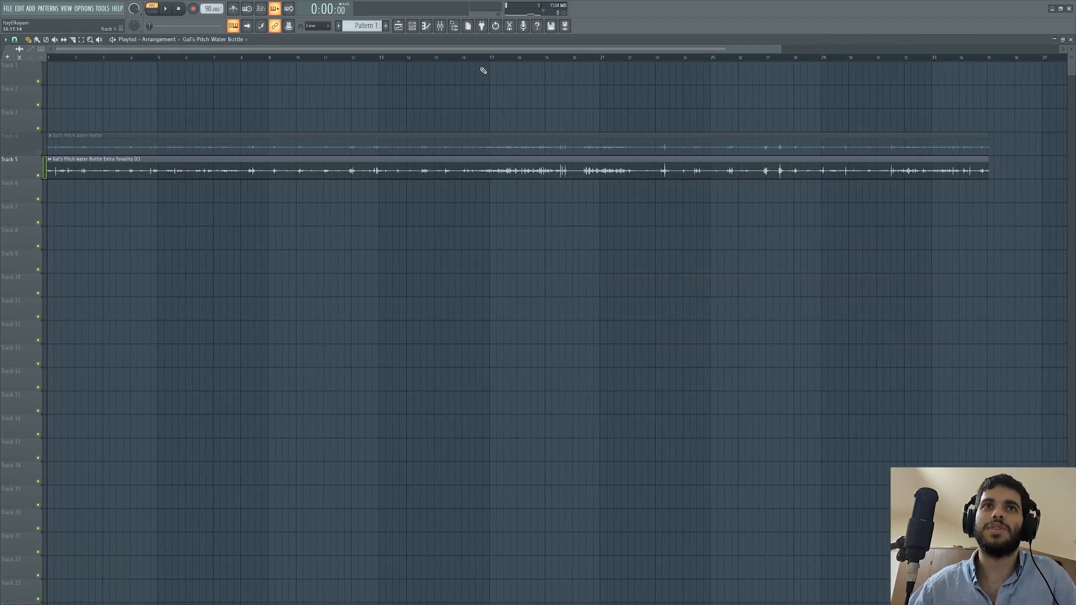
{"action": "left_click", "coordinate": [490, 57]}
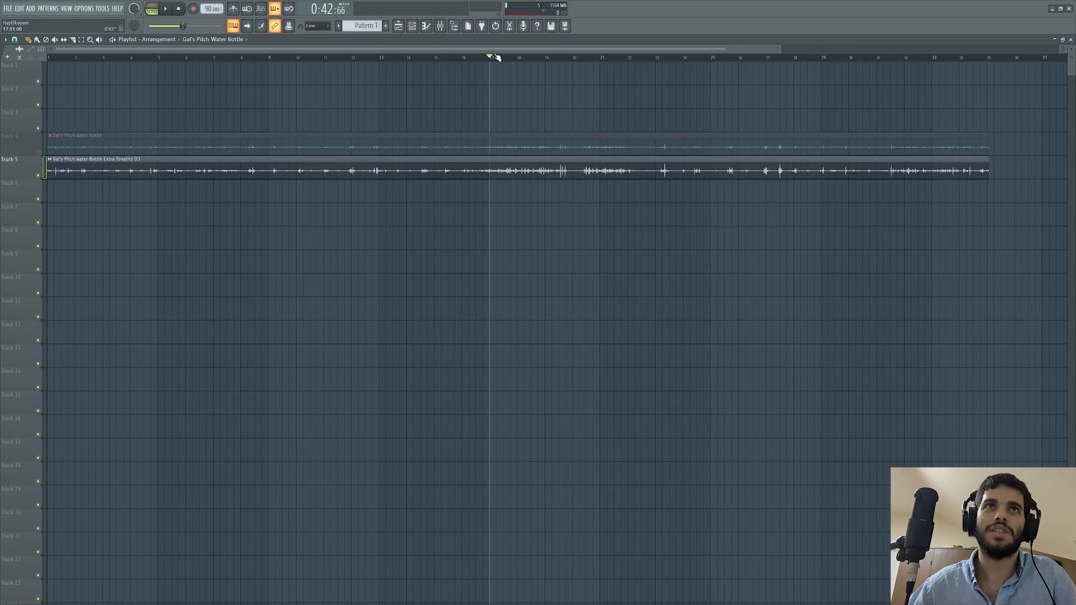
{"action": "left_click", "coordinate": [38, 152]}
{"action": "left_click", "coordinate": [38, 176]}
Bypass all effects on the Gal's Pitch Water Bottle mixer insert and close the mixer.
{"action": "left_click", "coordinate": [448, 28]}
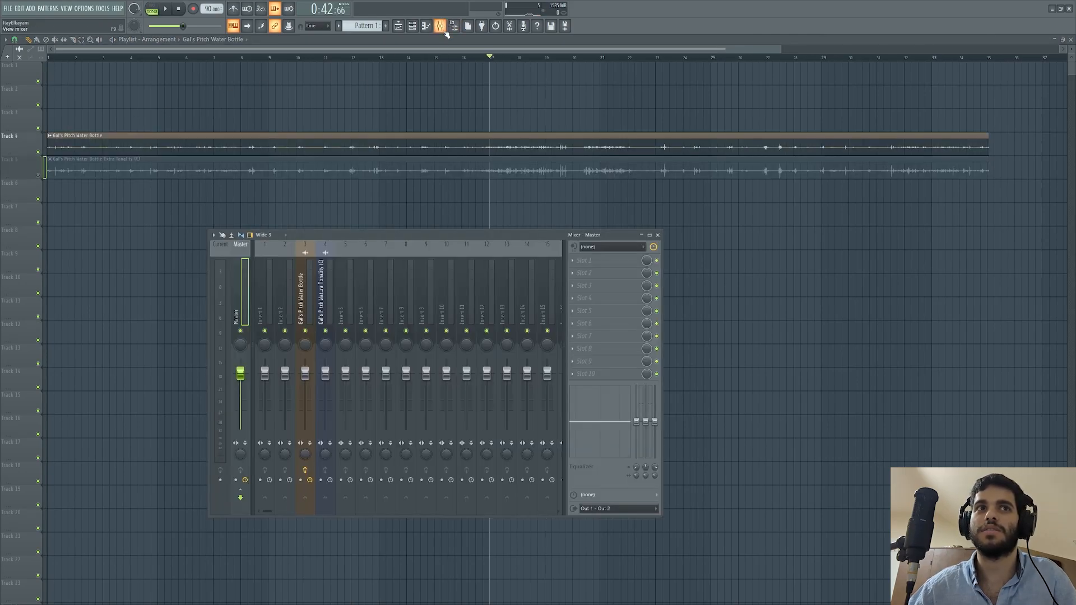
{"action": "left_click", "coordinate": [305, 314]}
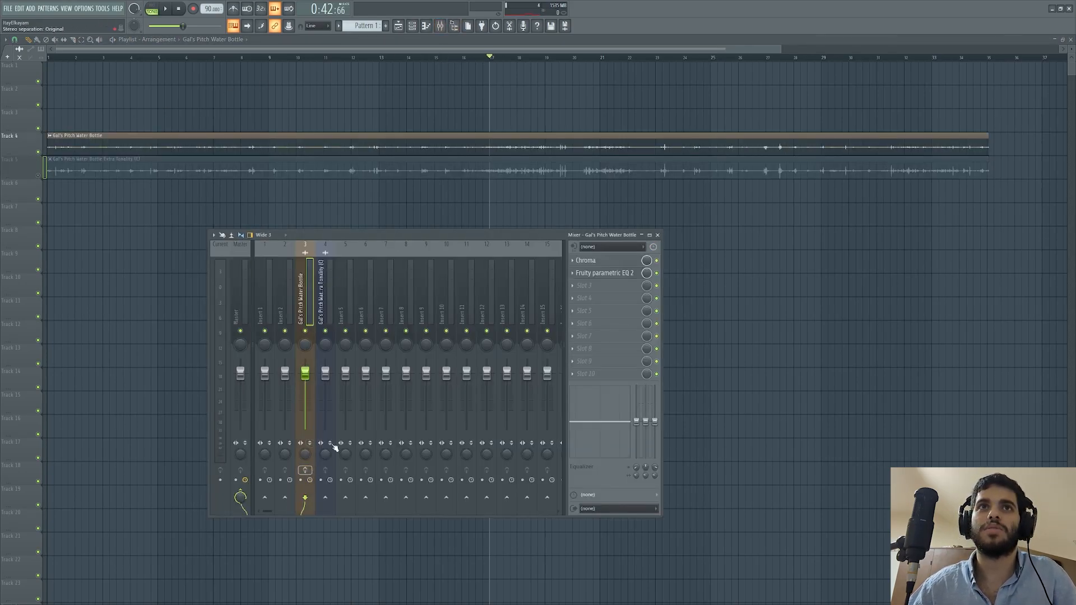
{"action": "key", "text": "F9"}
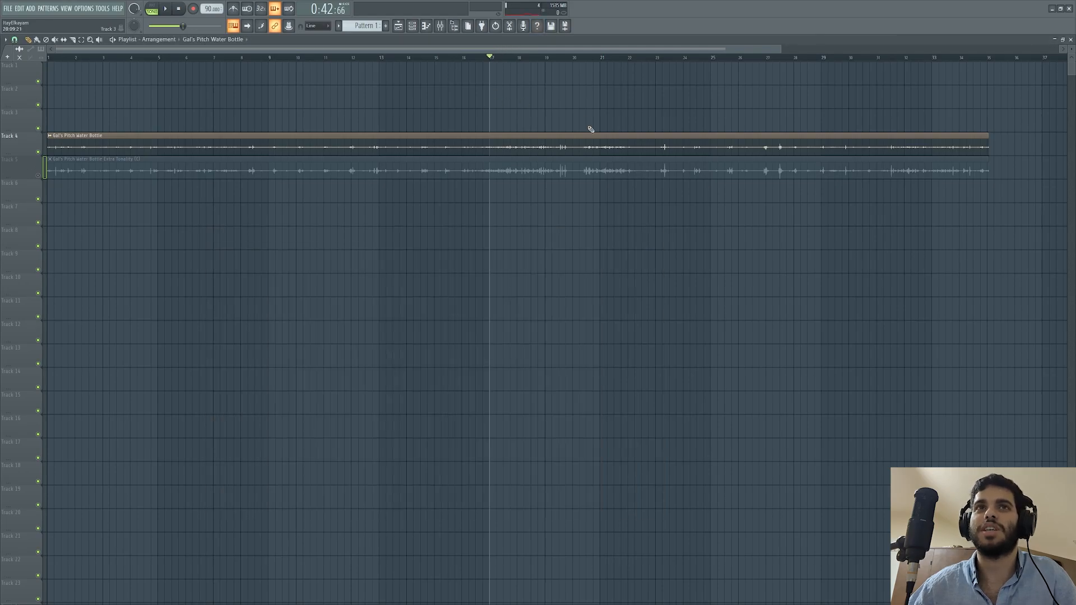
Raise the gain of the Gal's Pitch Water Bottle clip and audition the unprocessed recording from around bar 17.
{"action": "mouse_move", "coordinate": [518, 154]}
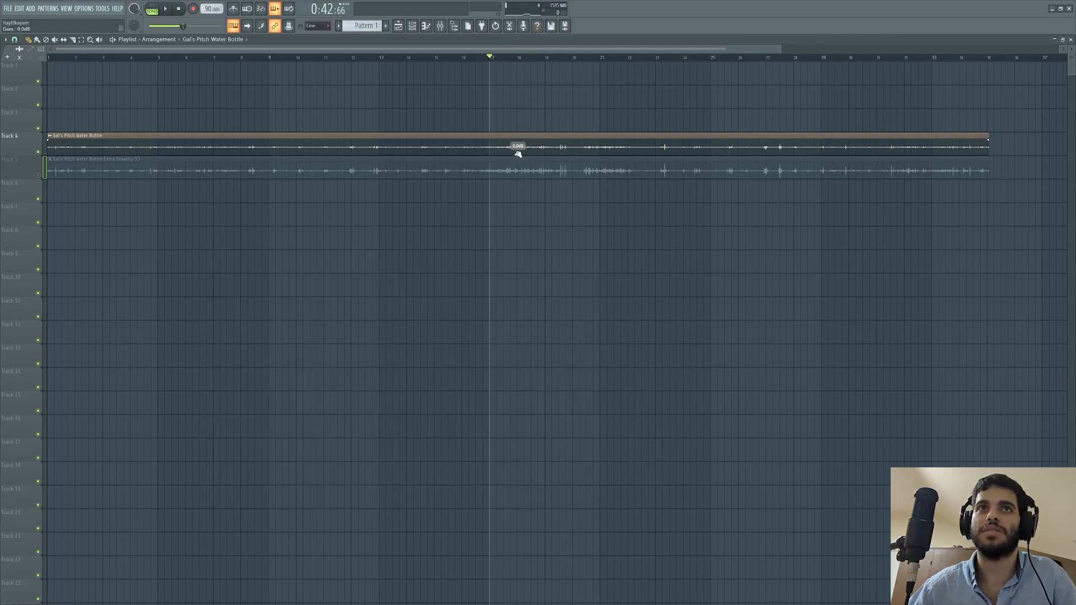
{"action": "key", "text": "space"}
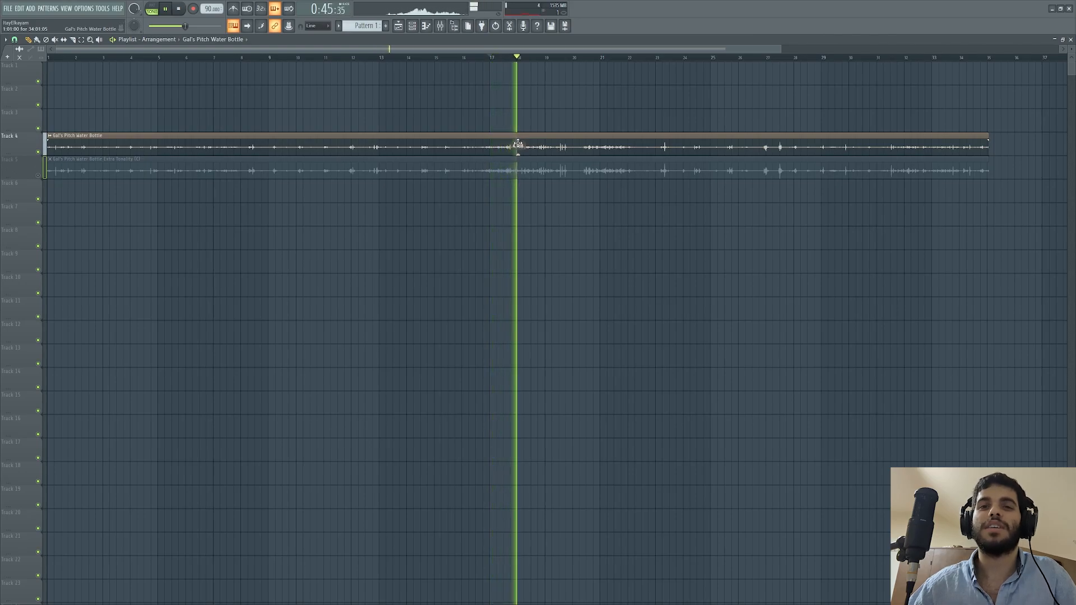
{"action": "key", "text": "space"}
{"action": "left_click_drag", "start_coordinate": [511, 59], "coordinate": [540, 62]}
{"action": "key", "text": "space"}
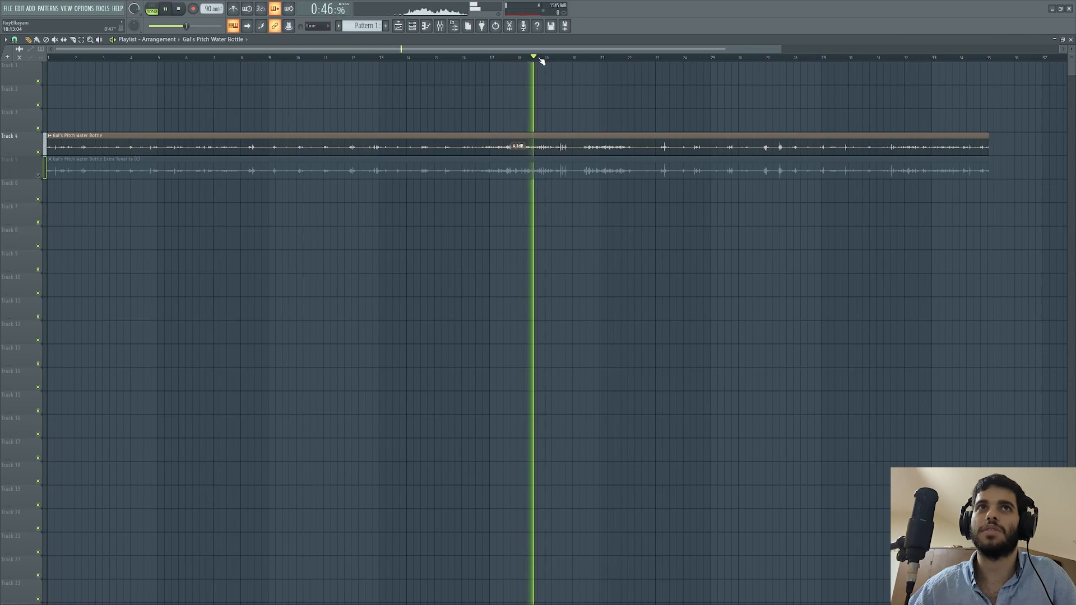
{"action": "left_click", "coordinate": [507, 58]}
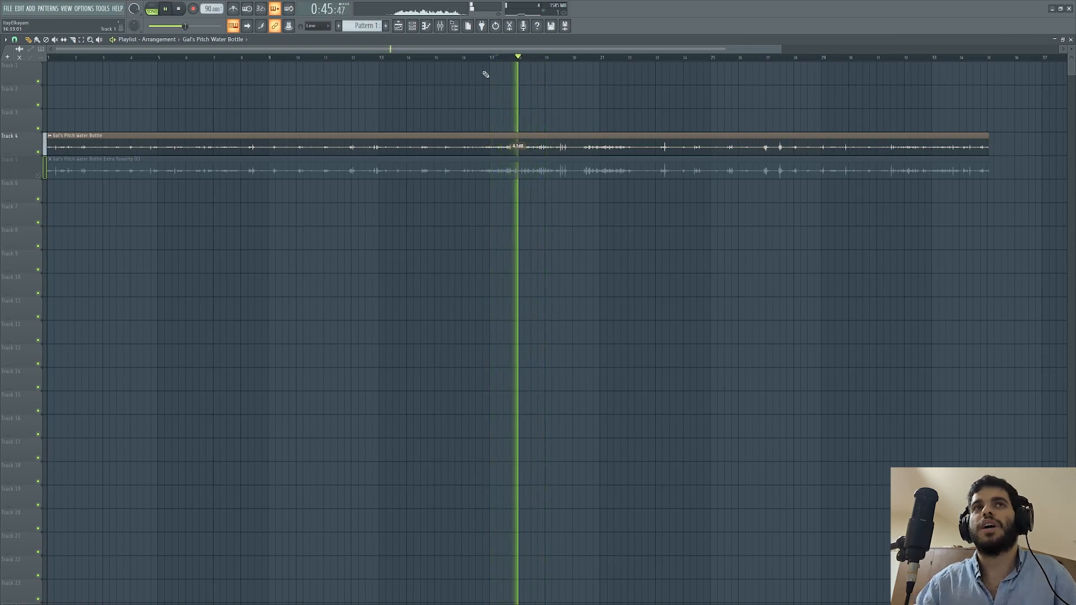
{"action": "key", "text": "space"}
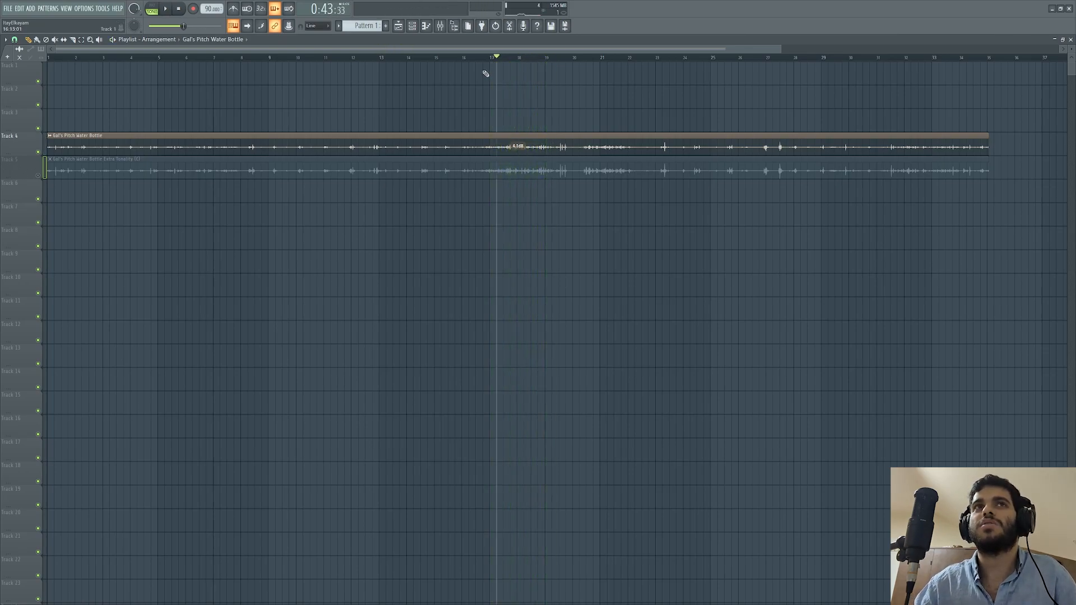
Re-enable the insert's effects with Fruity parametric EQ 2 bypassed, and show the Chroma plugin alone over the playlist.
{"action": "left_click", "coordinate": [446, 32]}
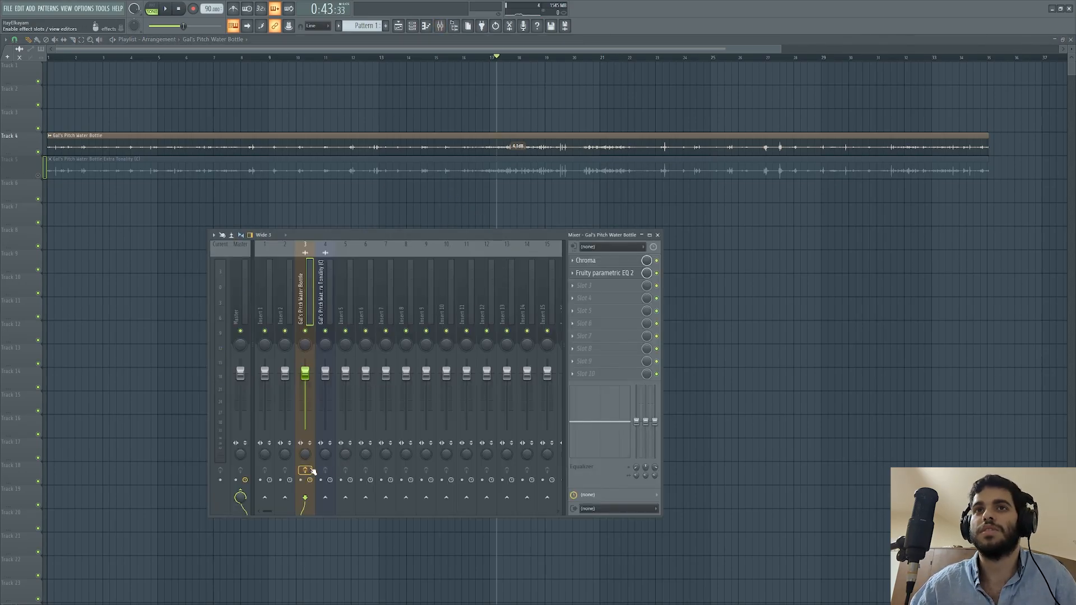
{"action": "left_click", "coordinate": [622, 267]}
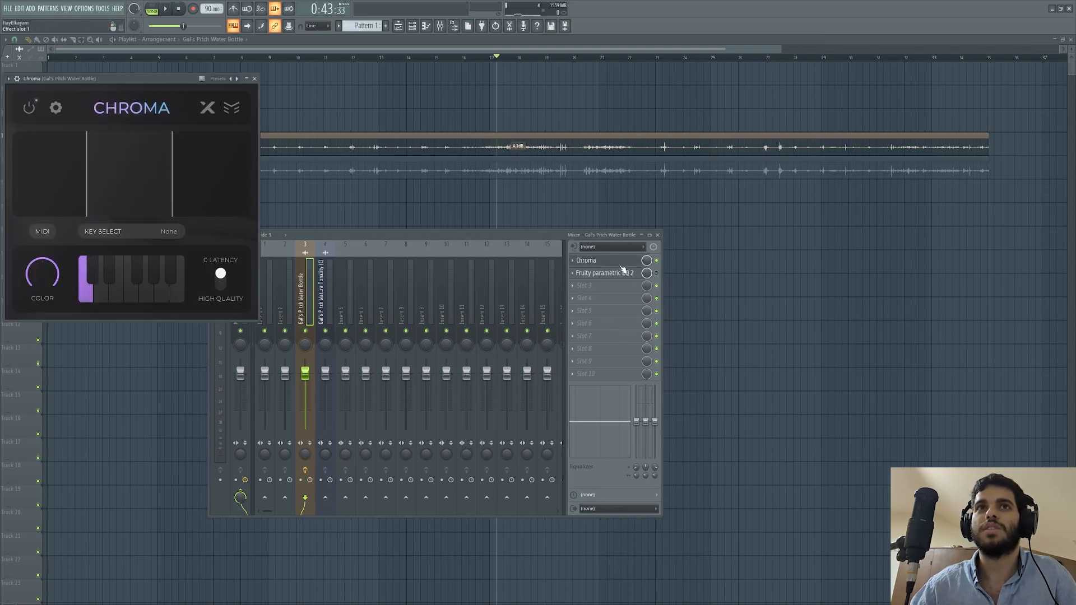
{"action": "left_click_drag", "start_coordinate": [136, 79], "coordinate": [682, 224]}
{"action": "left_click", "coordinate": [657, 235]}
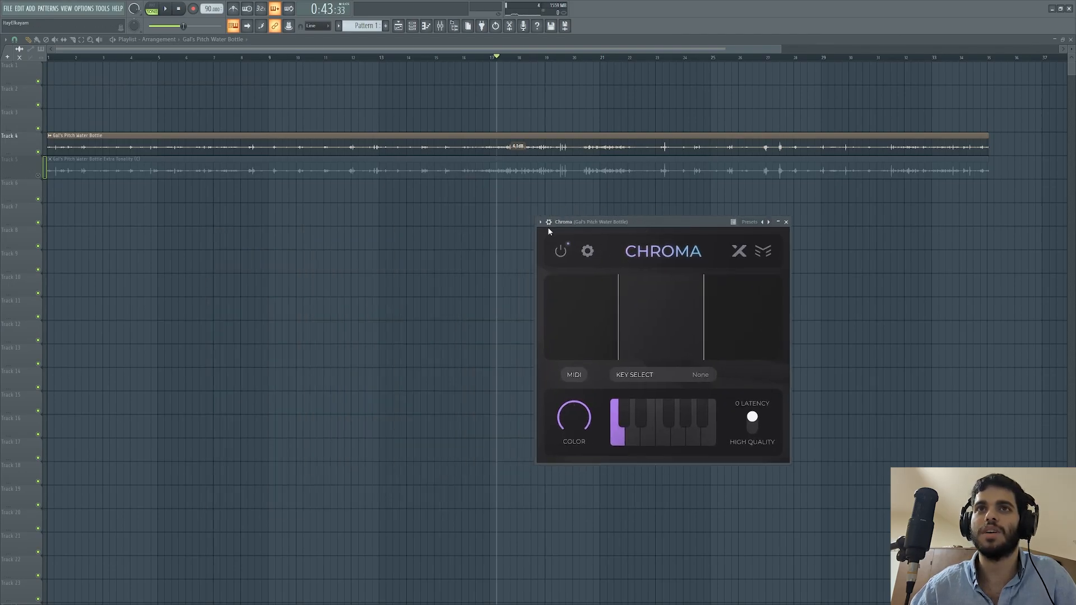
{"action": "left_click_drag", "start_coordinate": [653, 223], "coordinate": [631, 224]}
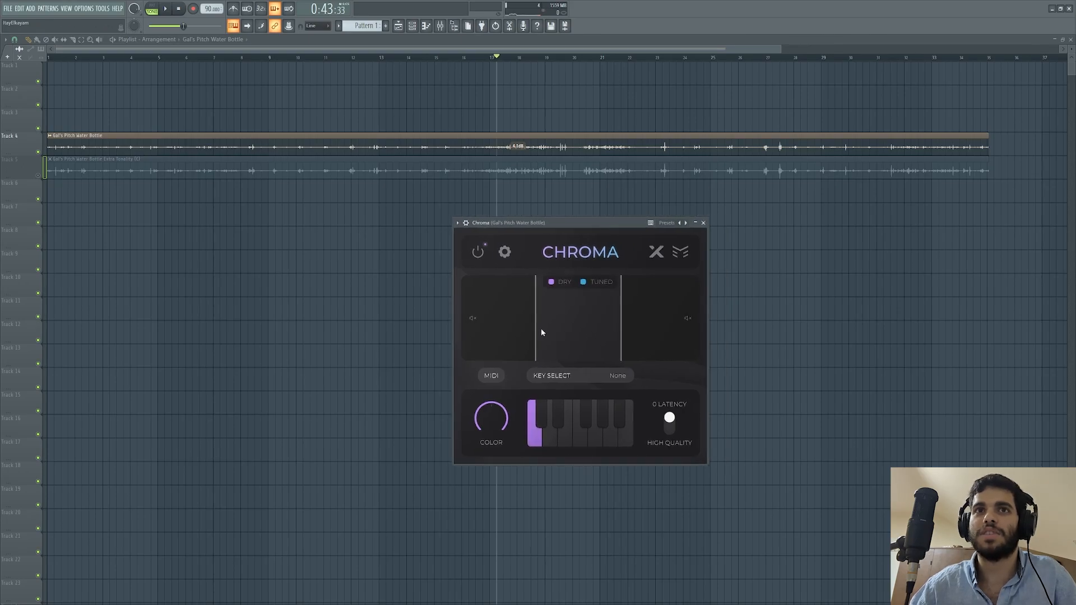
Audition the clip through Chroma, comparing Color at 0% with Color turned fully up.
{"action": "mouse_move", "coordinate": [619, 313]}
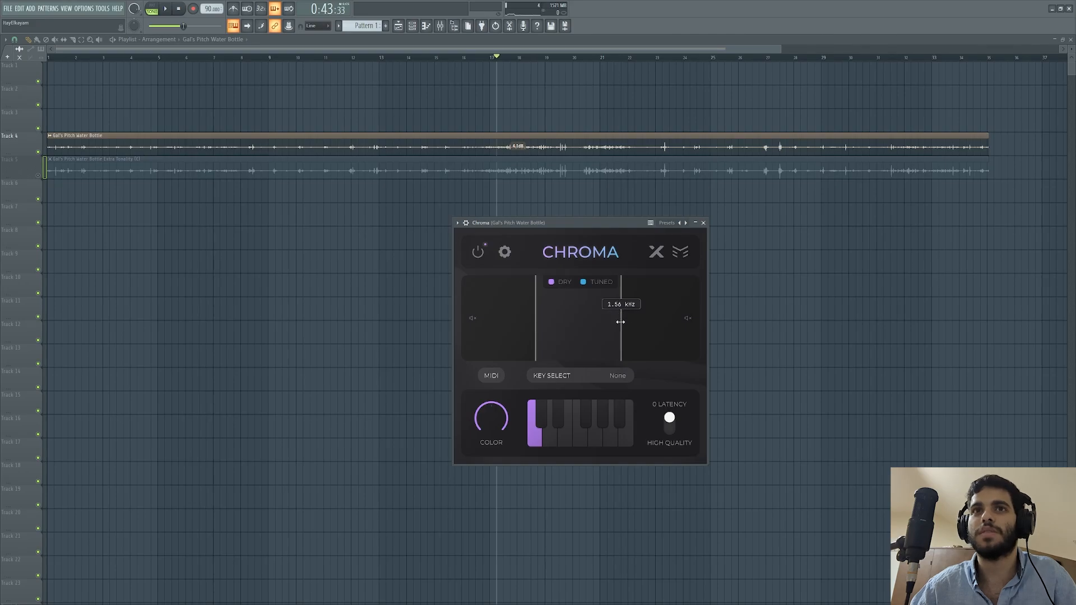
{"action": "key", "text": "space"}
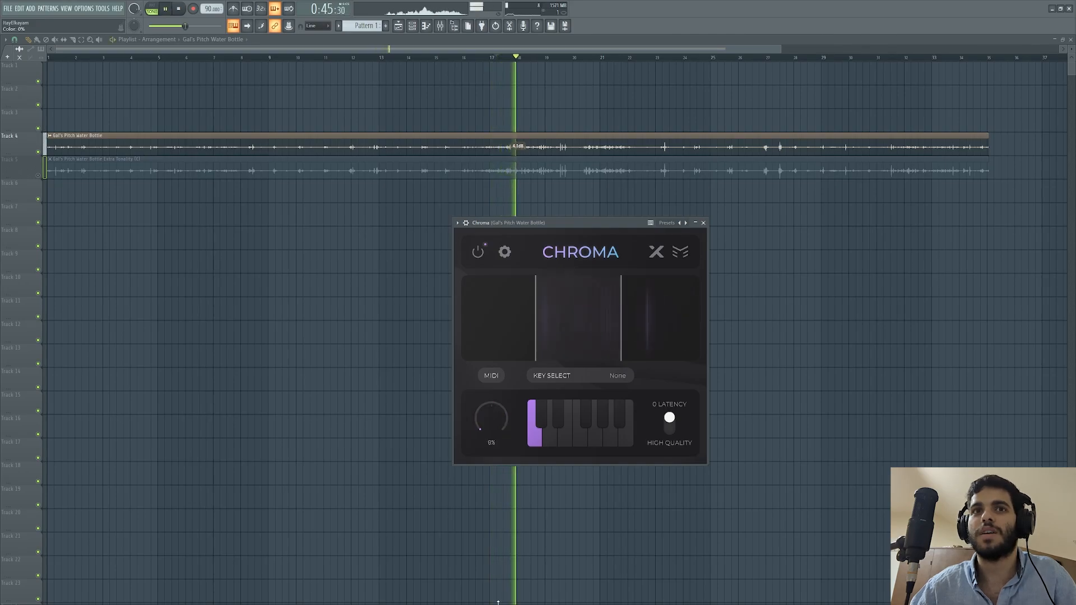
{"action": "left_click_drag", "start_coordinate": [498, 603], "coordinate": [558, 264]}
{"action": "key", "text": "space"}
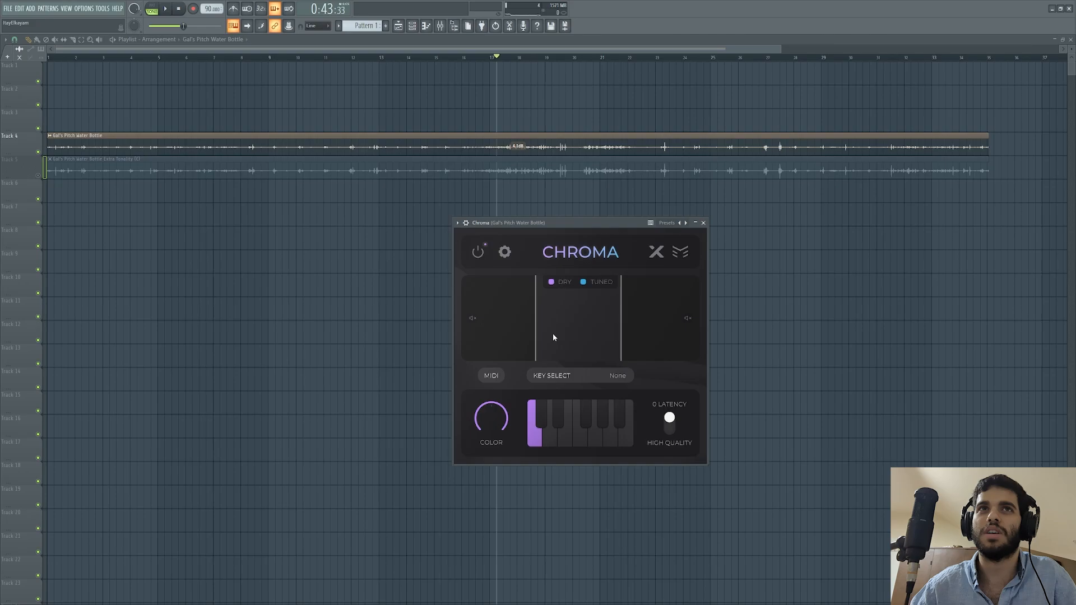
Re-enable Fruity parametric EQ 2 on the Gal's Pitch Water Bottle insert and open it beside Chroma.
{"action": "key", "text": "space"}
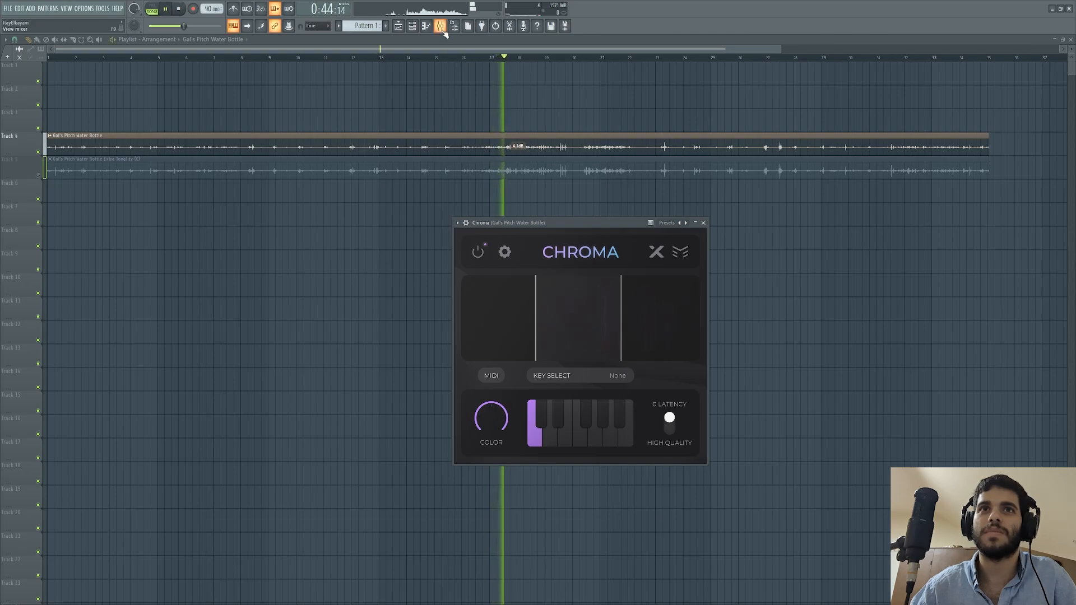
{"action": "key", "text": "F9"}
{"action": "key", "text": "space"}
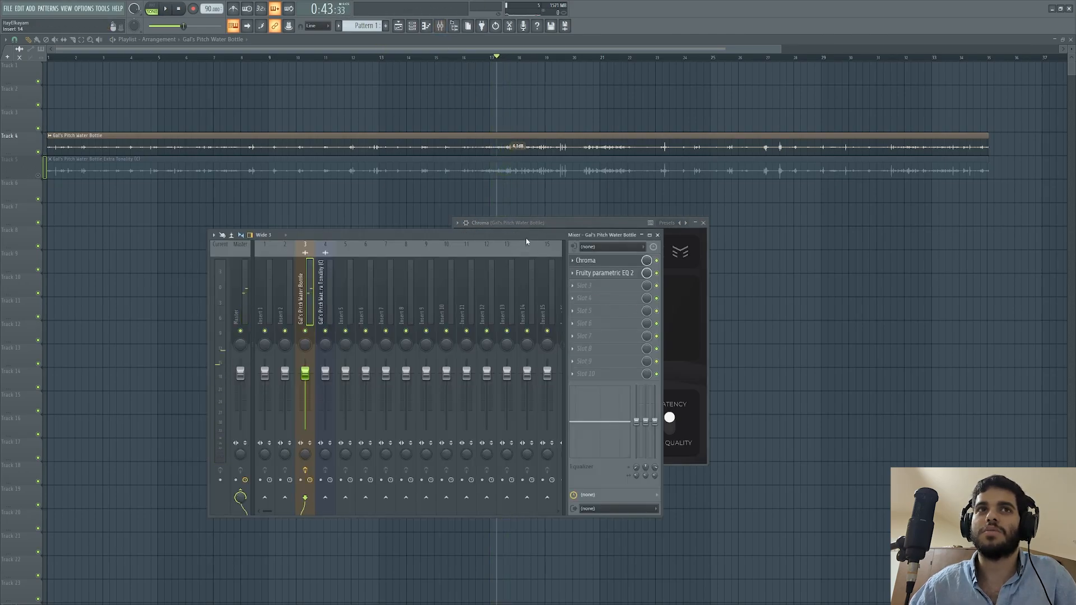
{"action": "left_click_drag", "start_coordinate": [526, 237], "coordinate": [365, 220]}
{"action": "left_click", "coordinate": [446, 256]}
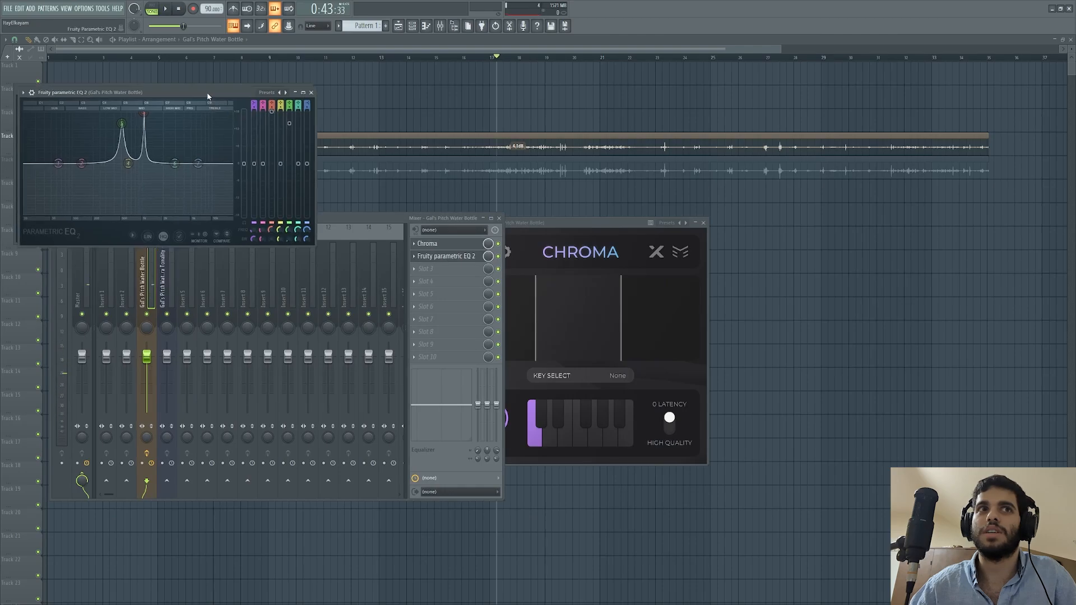
{"action": "left_click_drag", "start_coordinate": [205, 99], "coordinate": [393, 311]}
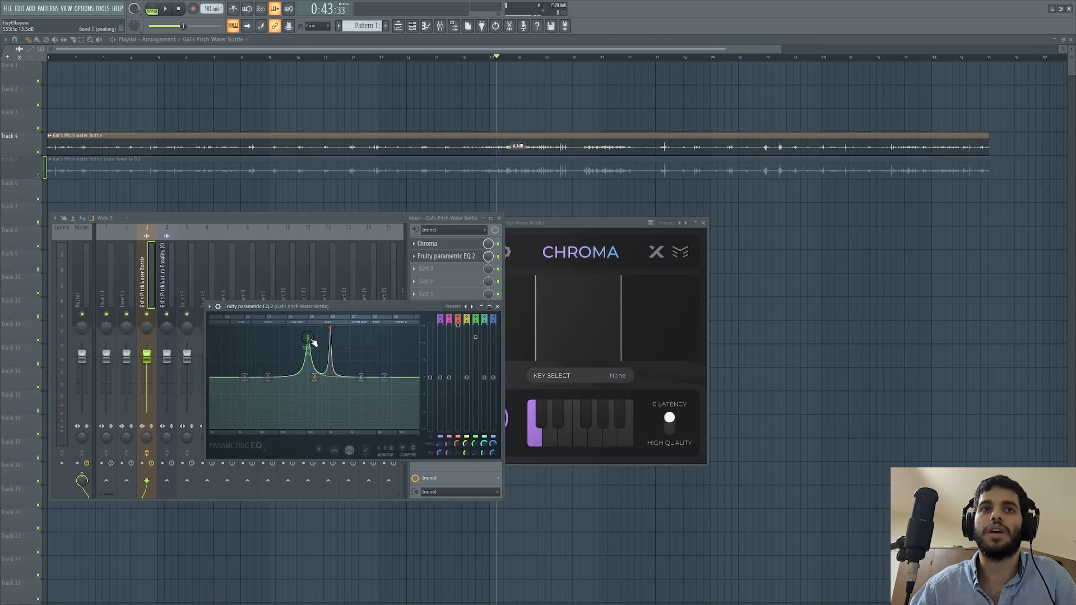
Mute EQ bands 3 and 5, and audition the clip while switching the band 5 peak back on.
{"action": "left_click", "coordinate": [460, 439]}
{"action": "left_click", "coordinate": [475, 438]}
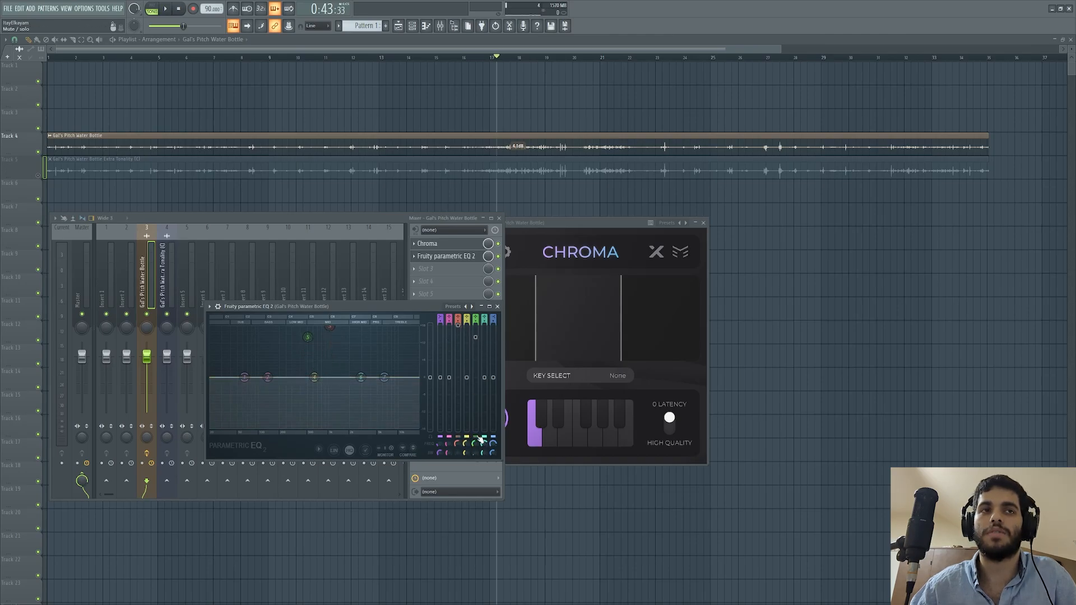
{"action": "key", "text": "space"}
{"action": "left_click", "coordinate": [478, 437]}
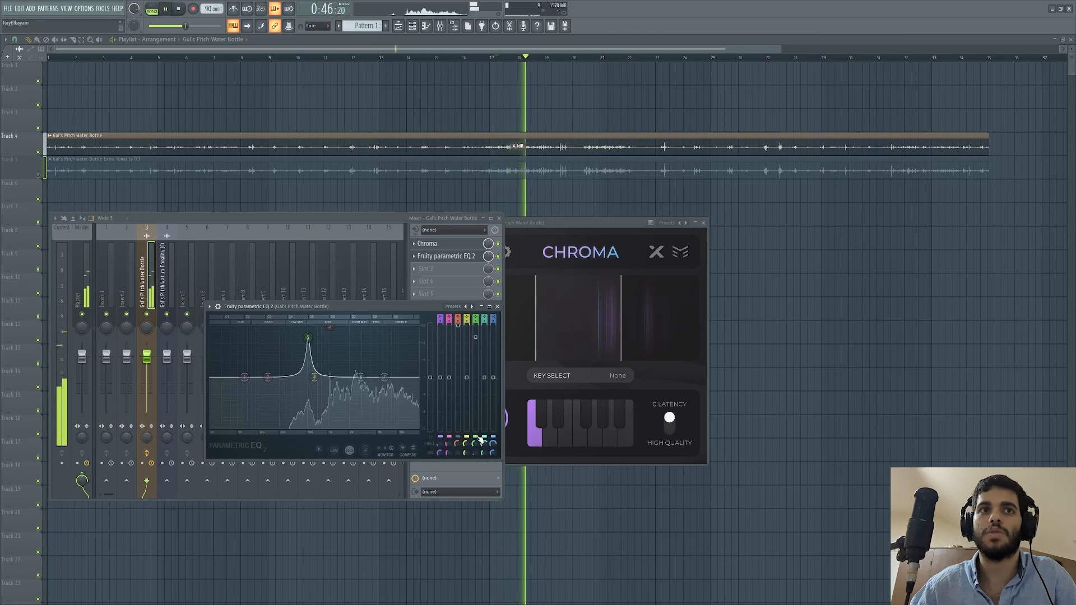
{"action": "key", "text": "space"}
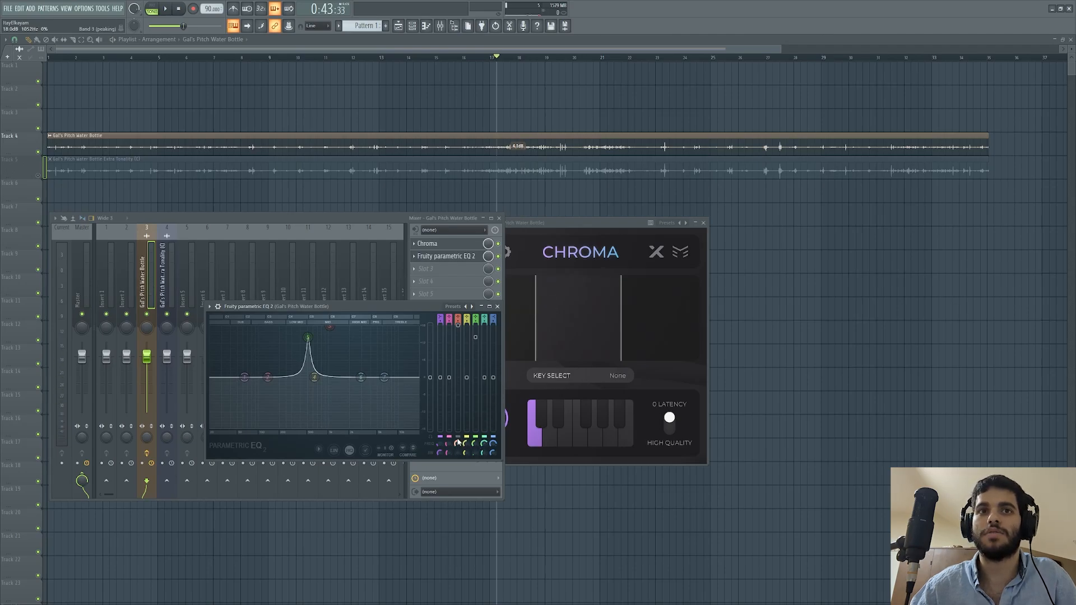
Turn EQ band 3 on and band 5 off, and audition the clip with only the band 3 peak.
{"action": "left_click", "coordinate": [457, 437]}
{"action": "left_click", "coordinate": [477, 437]}
{"action": "key", "text": "space"}
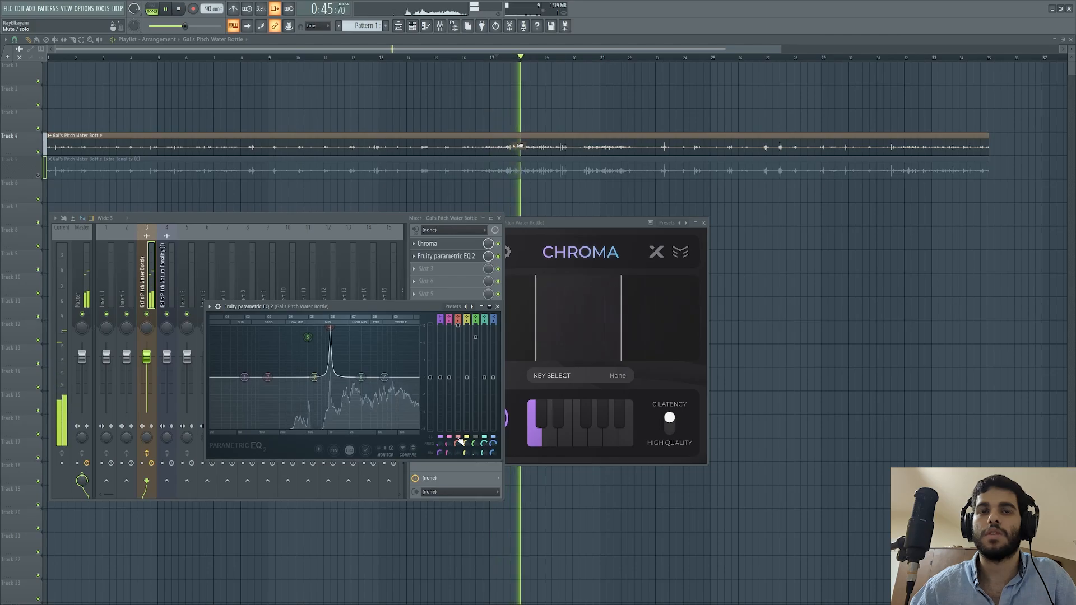
Turn EQ band 5 back on, and solo Track 5 to audition the Extra Tonality version of the water bottle clip.
{"action": "key", "text": "space"}
{"action": "left_click", "coordinate": [476, 437]}
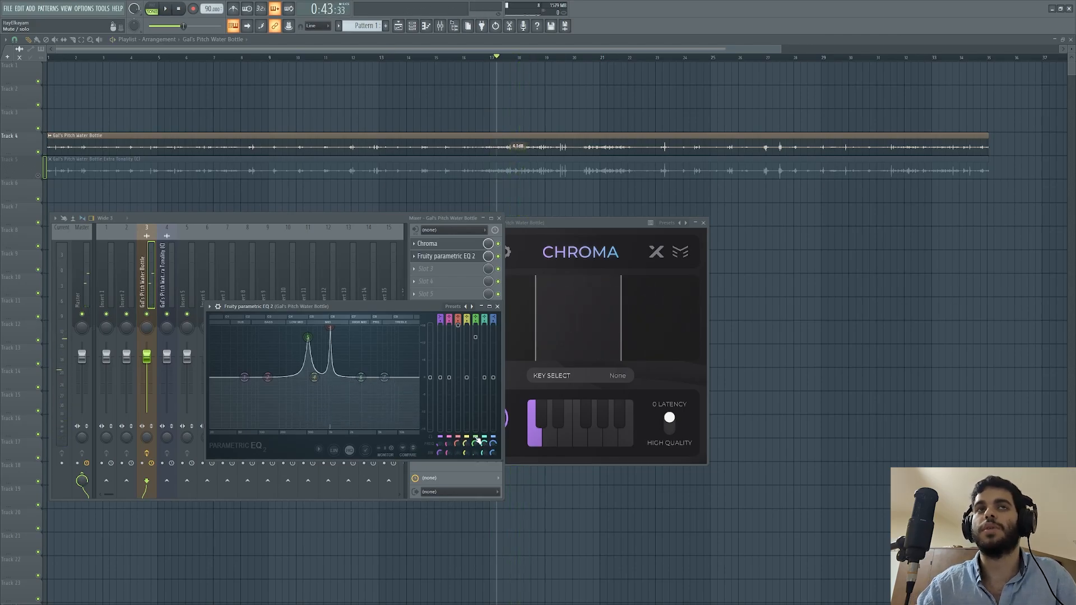
{"action": "right_click", "coordinate": [39, 176]}
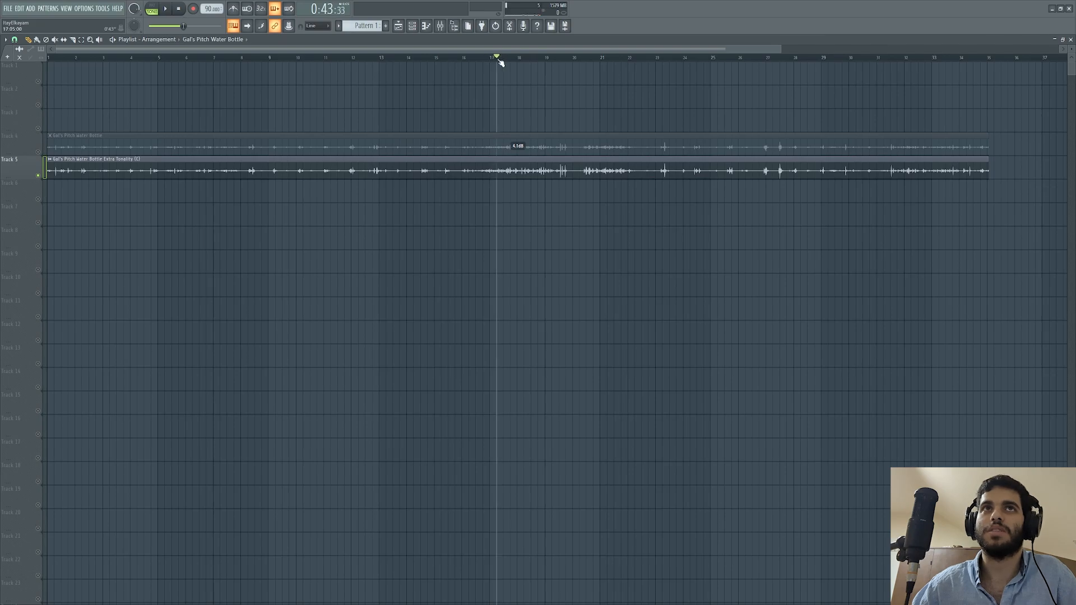
{"action": "key", "text": "space"}
{"action": "key", "text": "F9"}
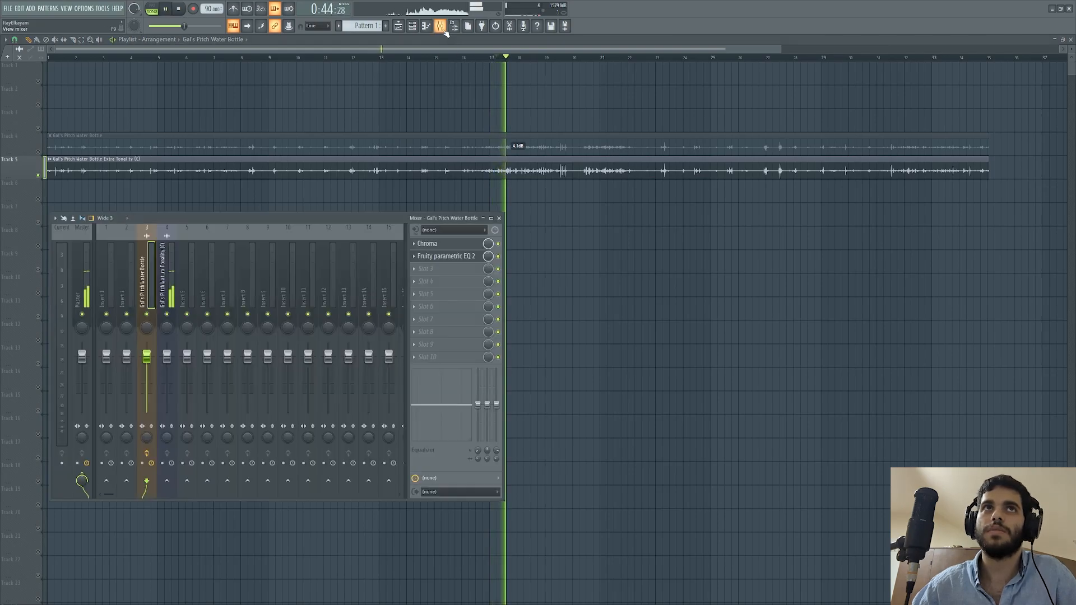
{"action": "key", "text": "F9"}
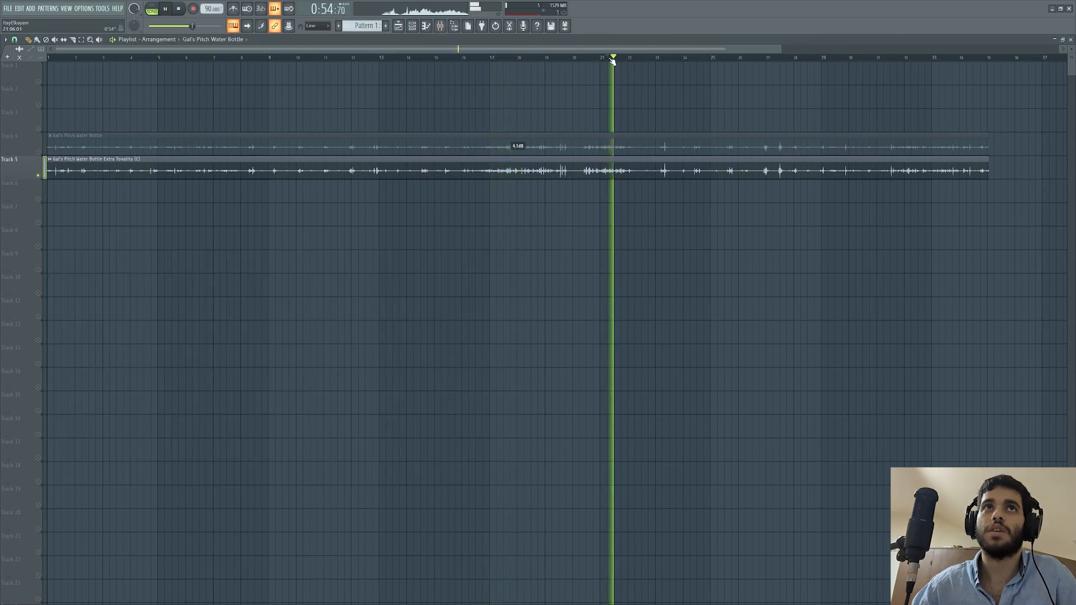
{"action": "key", "text": "space"}
Open the Pigments instrument from the channel rack and show its Synth view.
{"action": "left_click", "coordinate": [415, 27]}
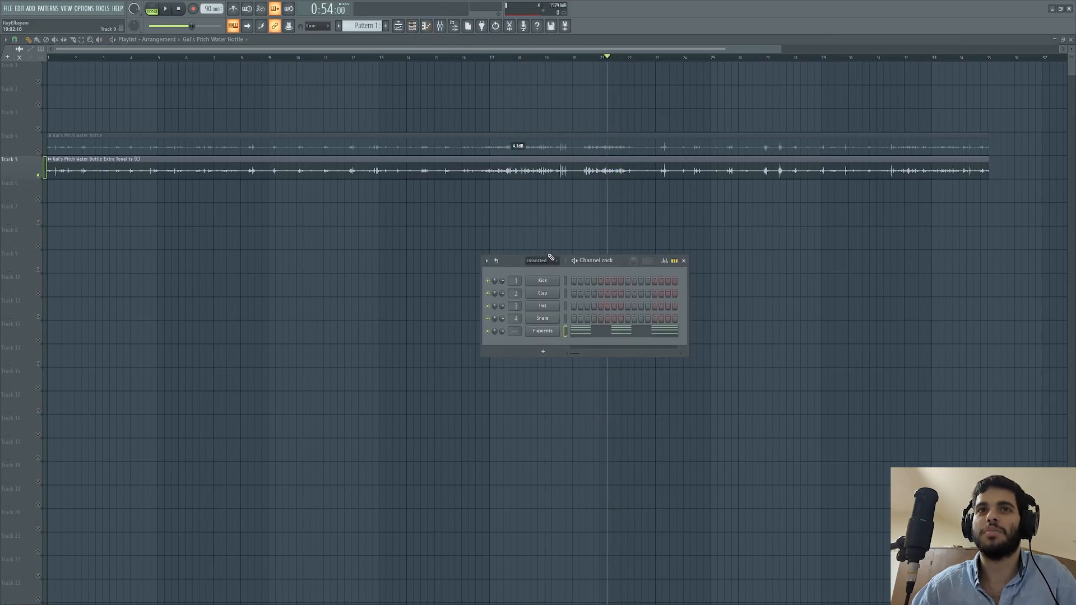
{"action": "left_click", "coordinate": [548, 334]}
{"action": "left_click_drag", "start_coordinate": [419, 284], "coordinate": [417, 161]}
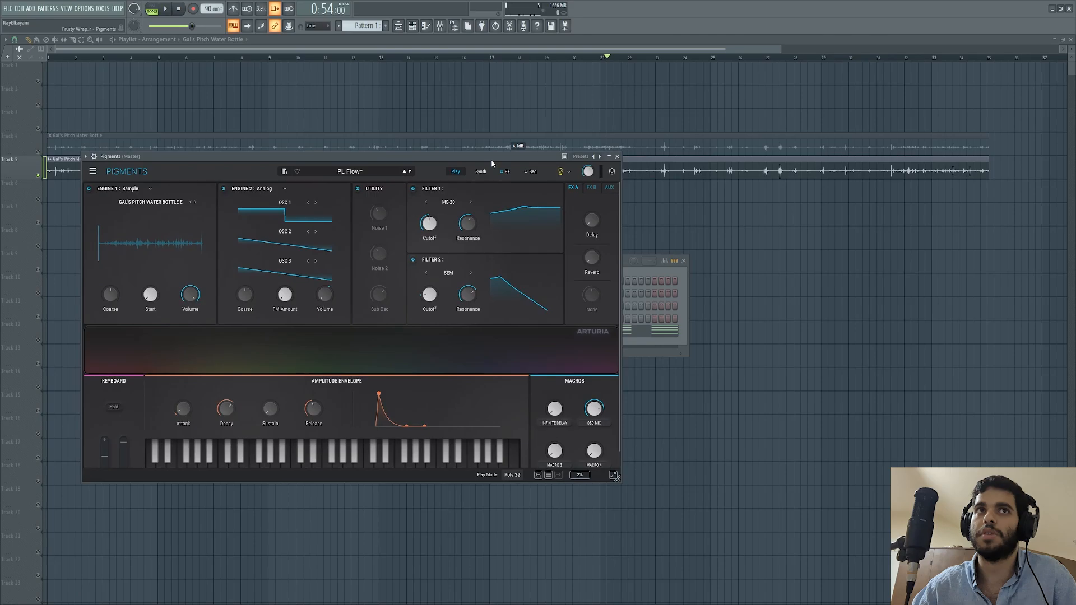
{"action": "left_click", "coordinate": [481, 172]}
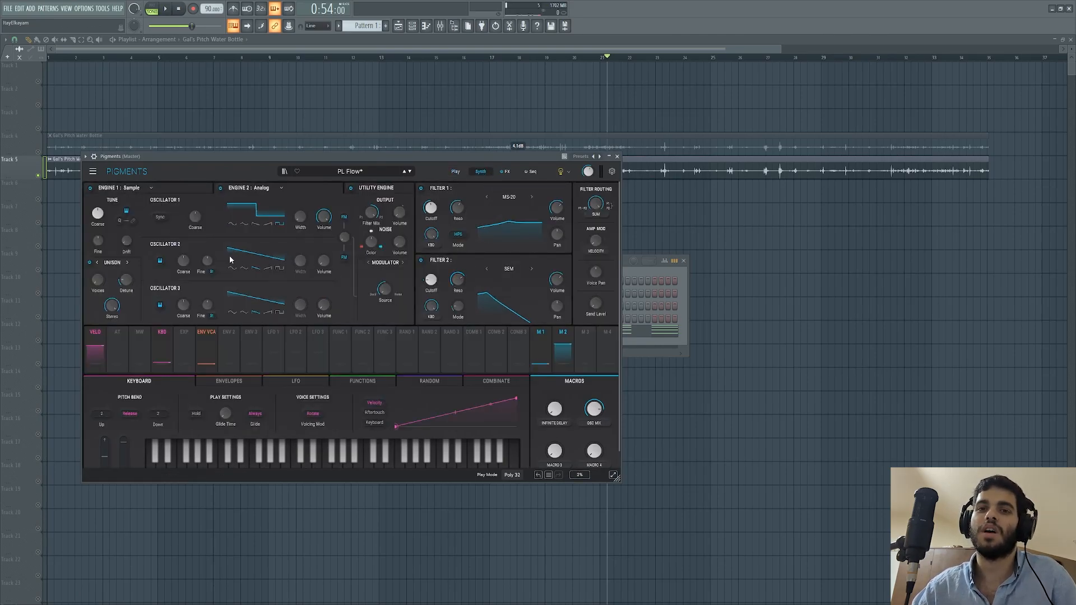
Bypass Engine 2, show Engine 1 and turn off its Granular section to audition the plain water bottle sample.
{"action": "left_click", "coordinate": [220, 188]}
{"action": "left_click", "coordinate": [129, 189]}
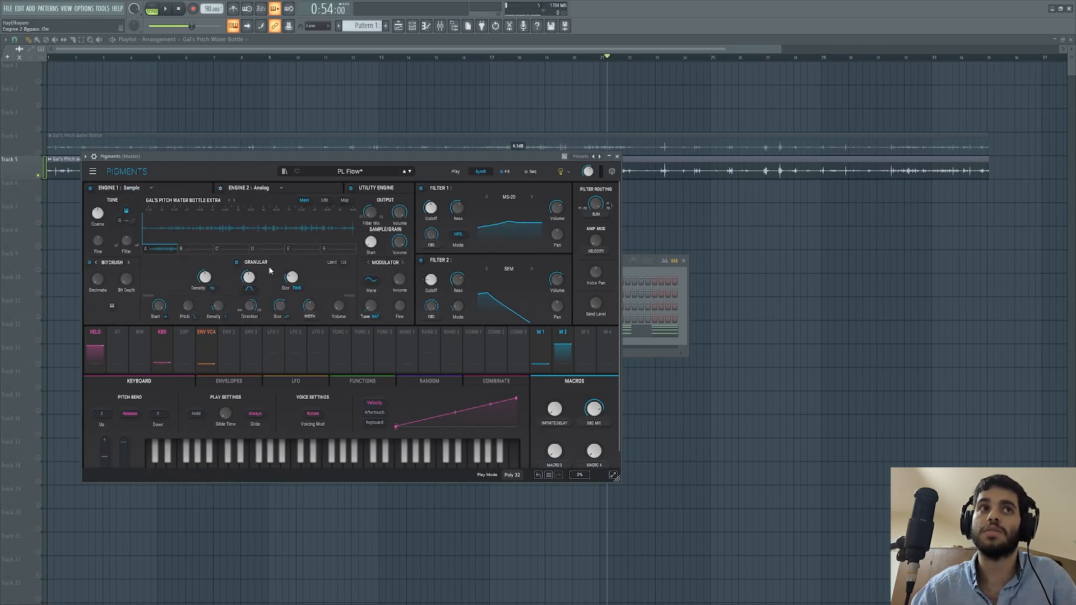
{"action": "left_click", "coordinate": [236, 262]}
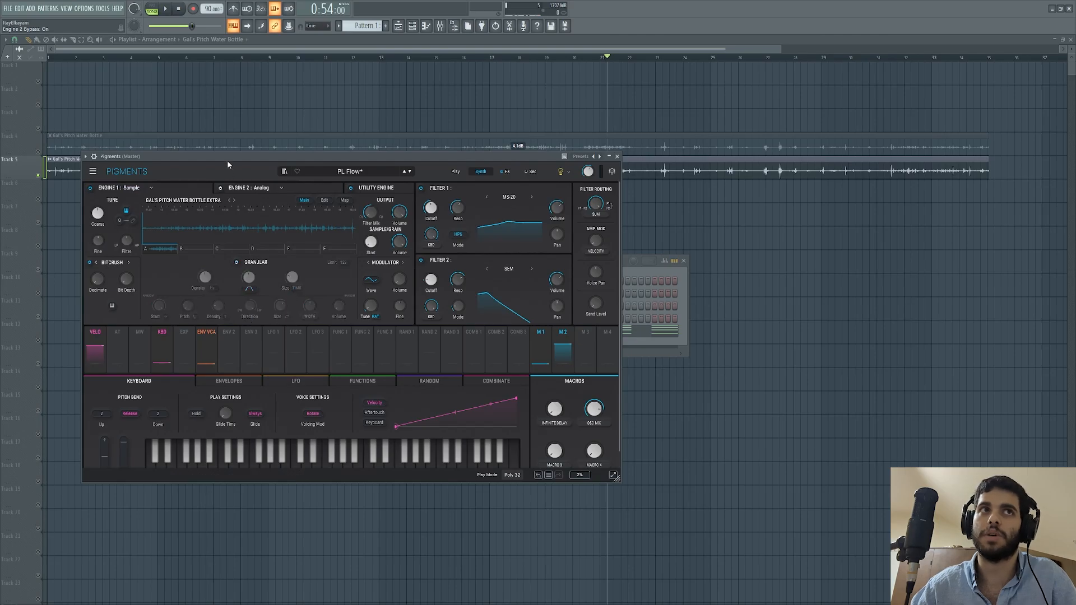
{"action": "left_click_drag", "start_coordinate": [227, 157], "coordinate": [320, 219]}
{"action": "key", "text": "space"}
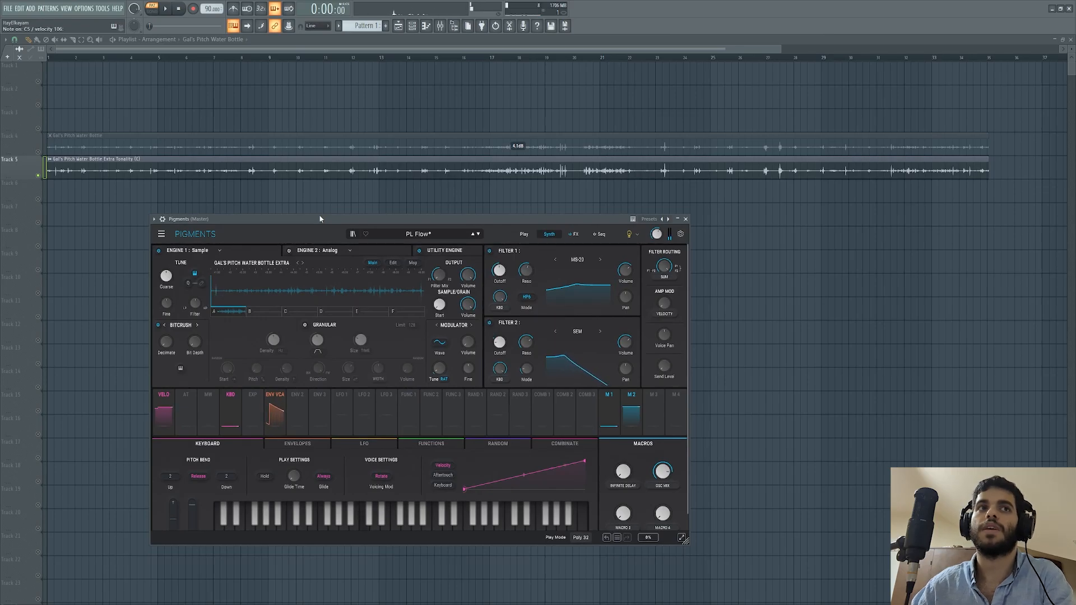
Turn Engine 1's Granular section back on, and compare its random Start turned fully down and back up.
{"action": "left_click", "coordinate": [305, 325]}
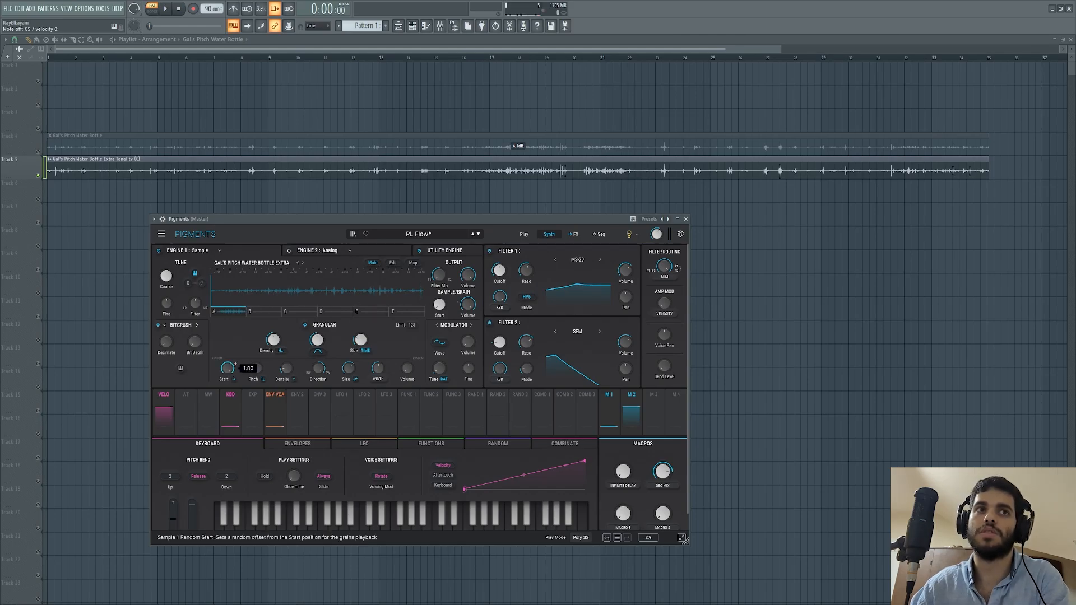
{"action": "left_click_drag", "start_coordinate": [235, 365], "coordinate": [236, 365]}
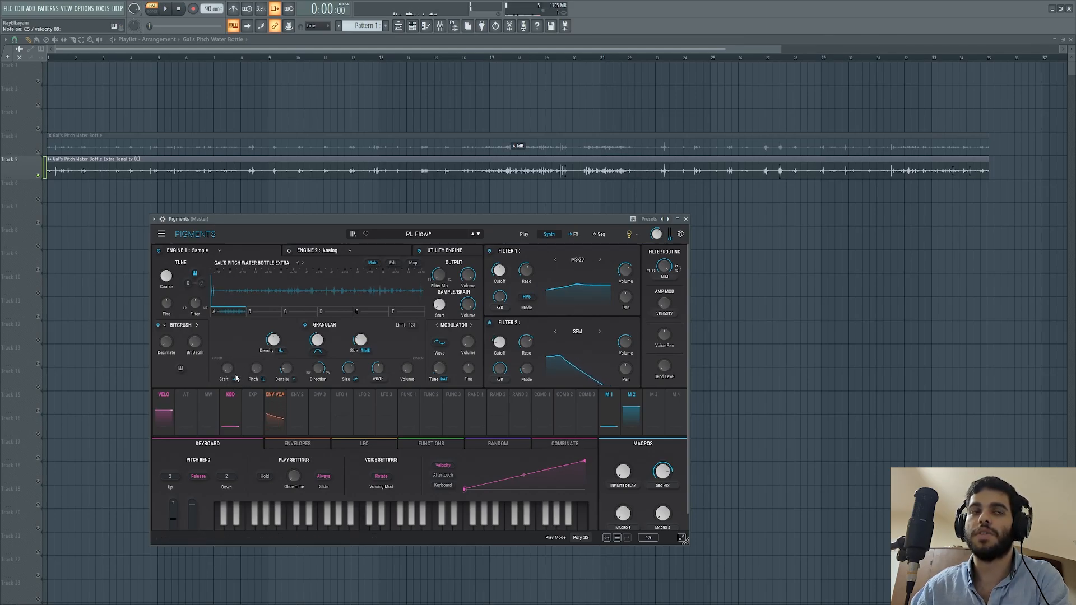
{"action": "left_click_drag", "start_coordinate": [234, 365], "coordinate": [253, 285]}
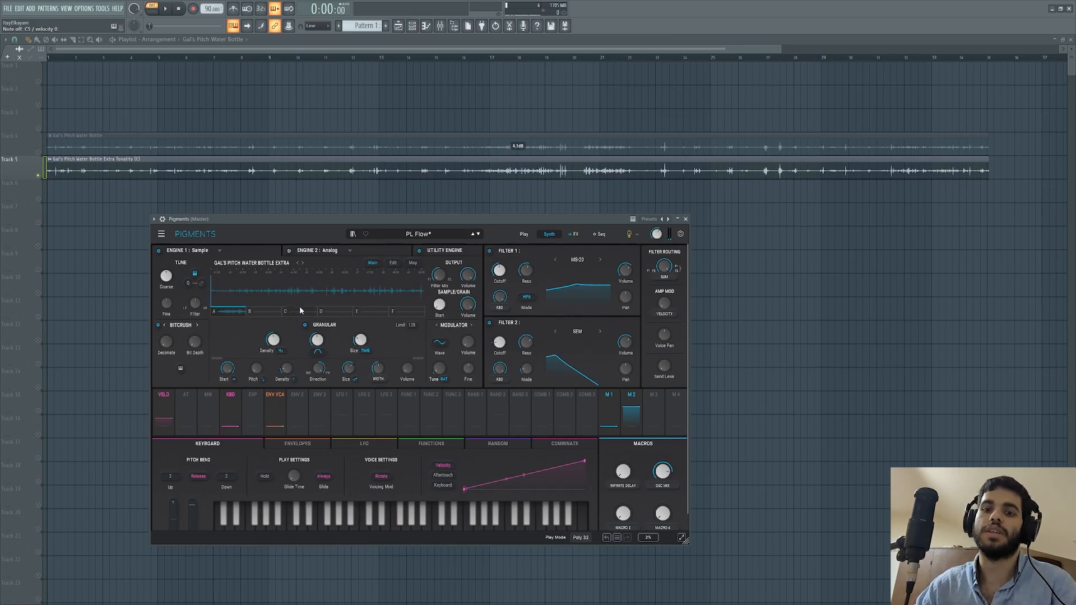
Show the envelopes and set Env VCA Sustain to 1.00.
{"action": "mouse_move", "coordinate": [275, 343]}
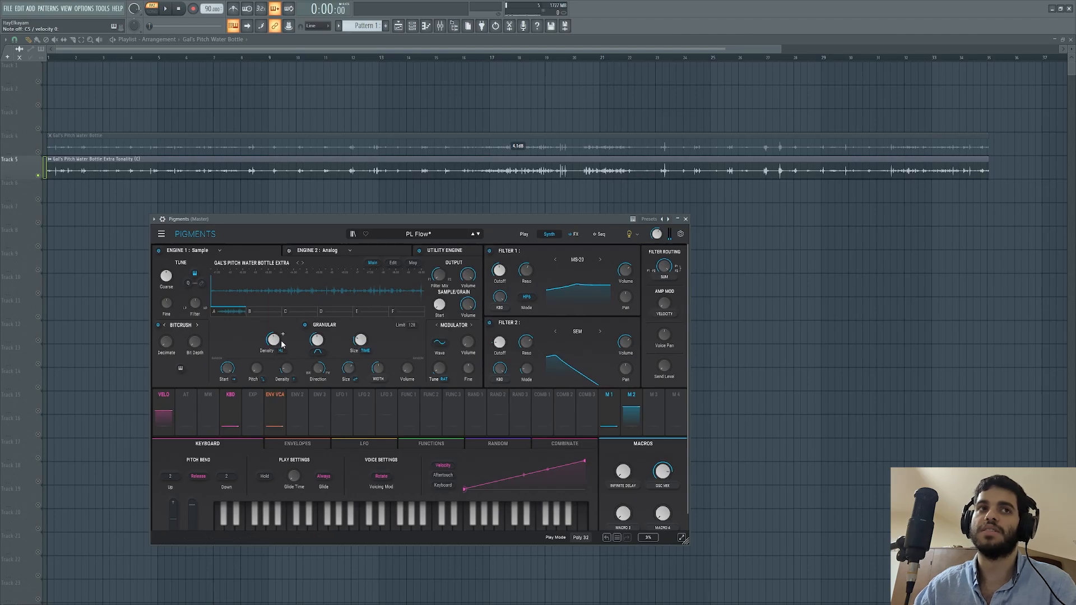
{"action": "left_click", "coordinate": [307, 449]}
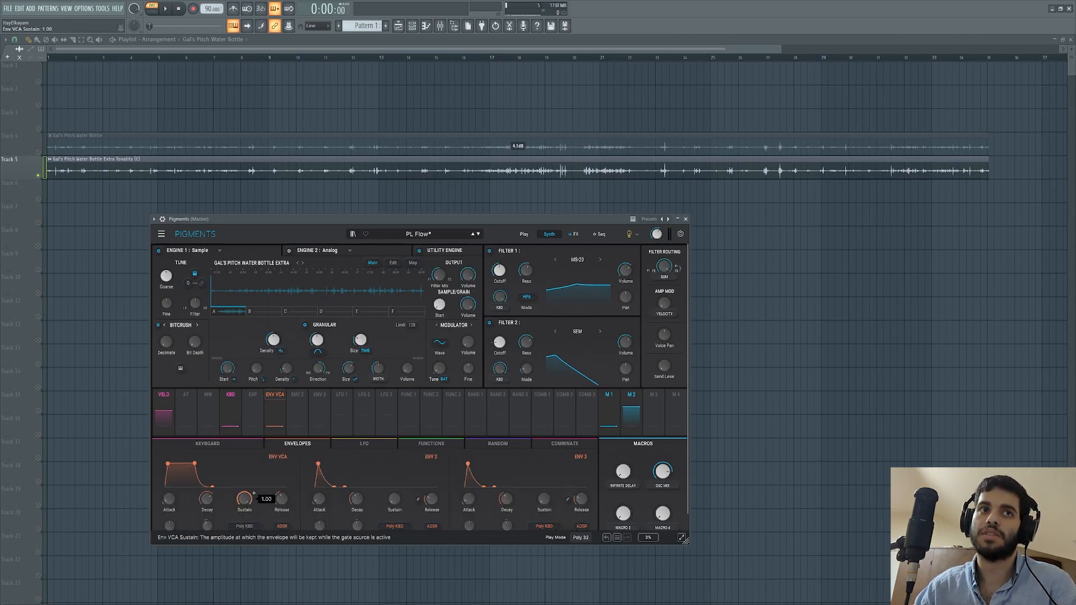
Audition the grain Density lowered to 1.05 Hz and raised again, and set the random grain Size to 0.628.
{"action": "mouse_move", "coordinate": [279, 344]}
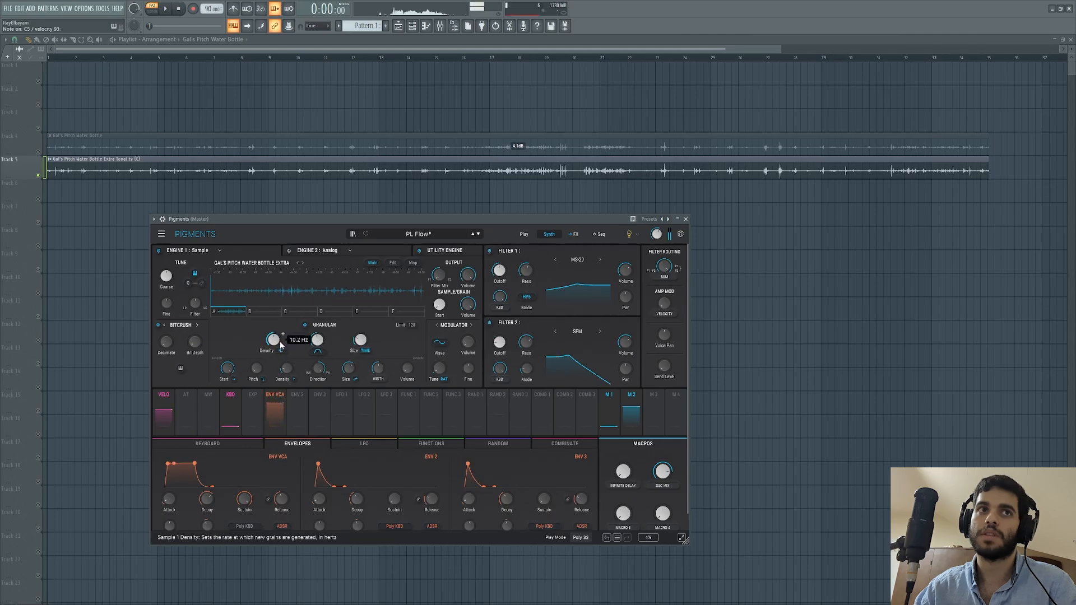
{"action": "left_click_drag", "start_coordinate": [279, 344], "coordinate": [279, 346]}
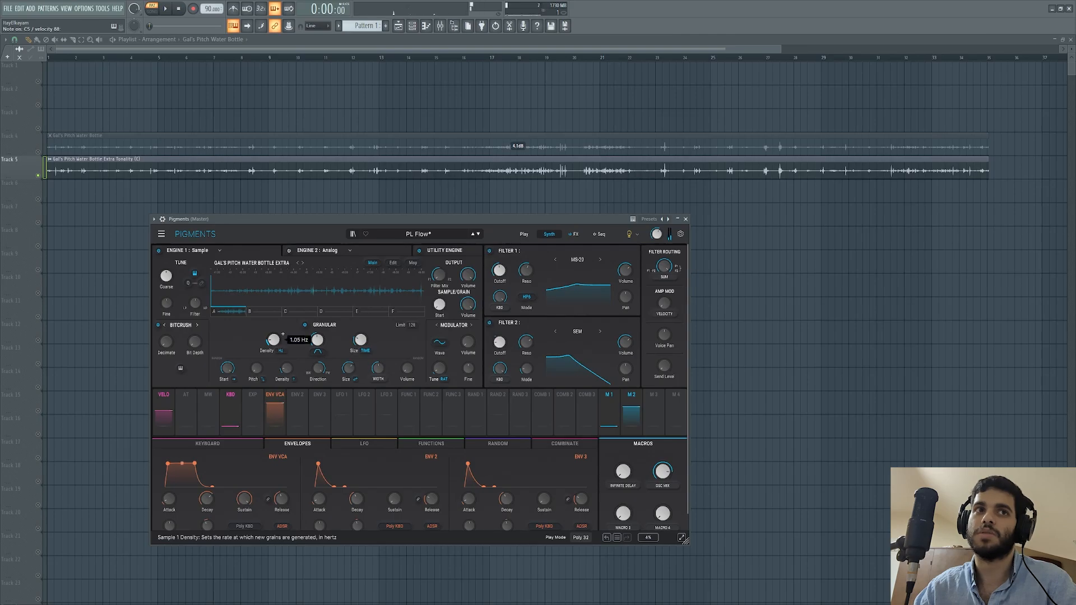
{"action": "left_click_drag", "start_coordinate": [274, 340], "coordinate": [274, 326]}
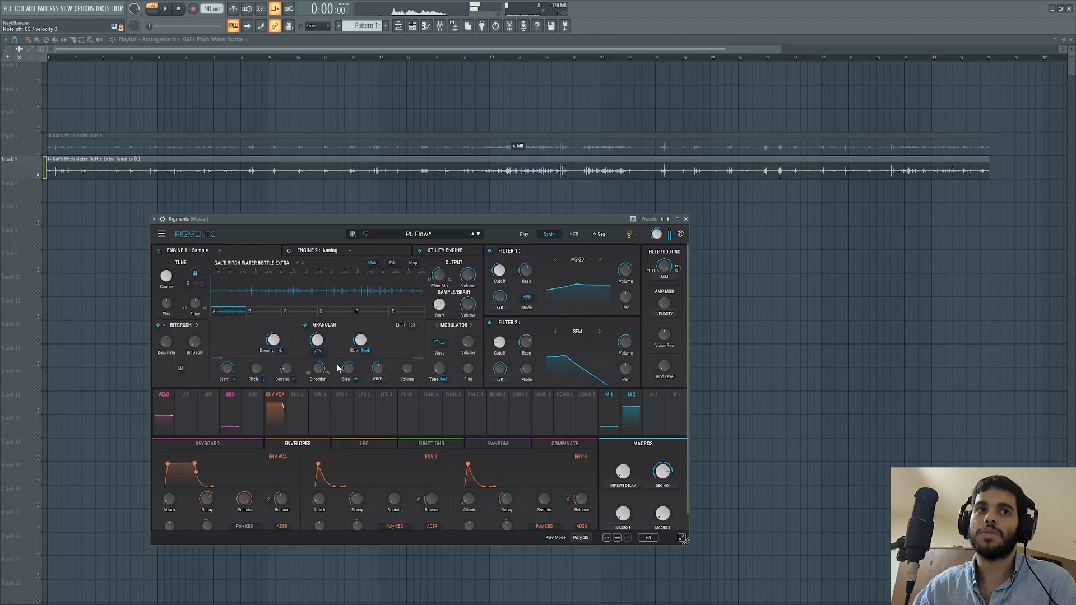
{"action": "left_click_drag", "start_coordinate": [348, 368], "coordinate": [348, 366]}
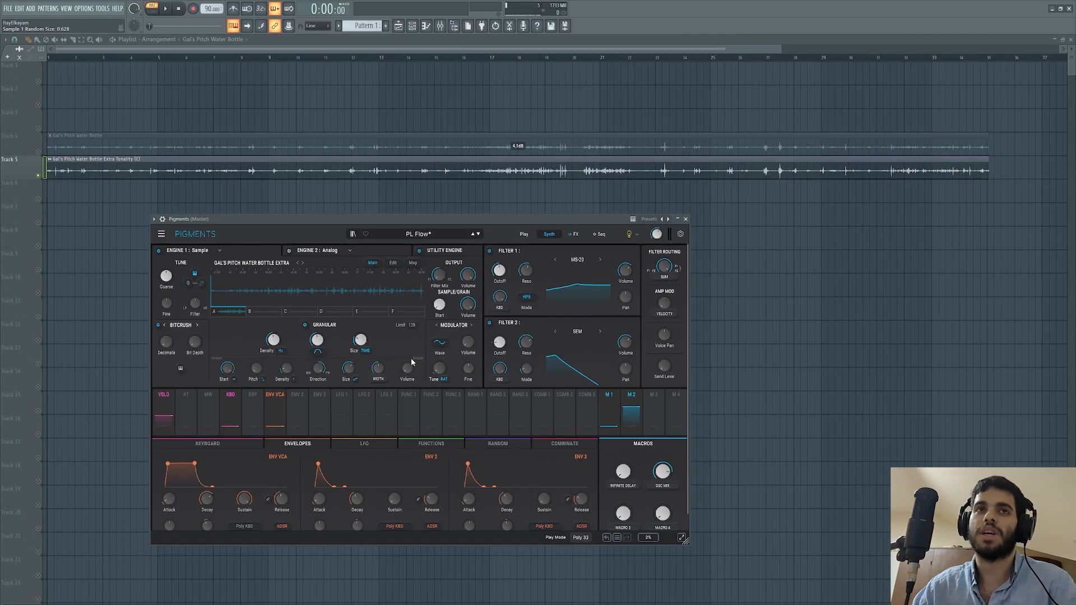
Switch Filter 1 off and on again, and view its available filter types while keeping MS-20.
{"action": "left_click", "coordinate": [489, 252]}
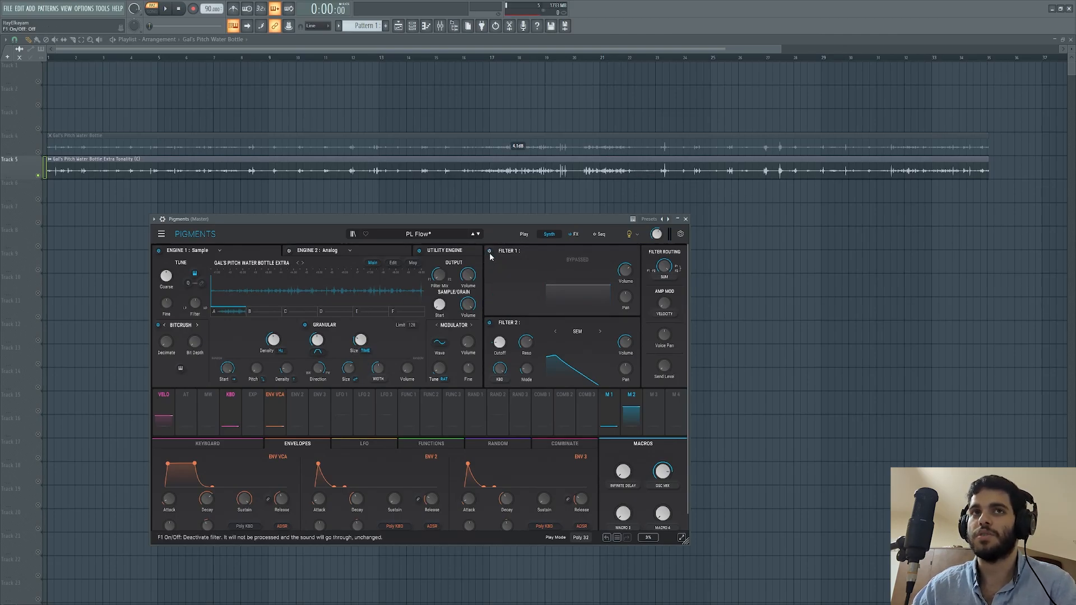
{"action": "left_click", "coordinate": [489, 253]}
{"action": "left_click", "coordinate": [578, 260]}
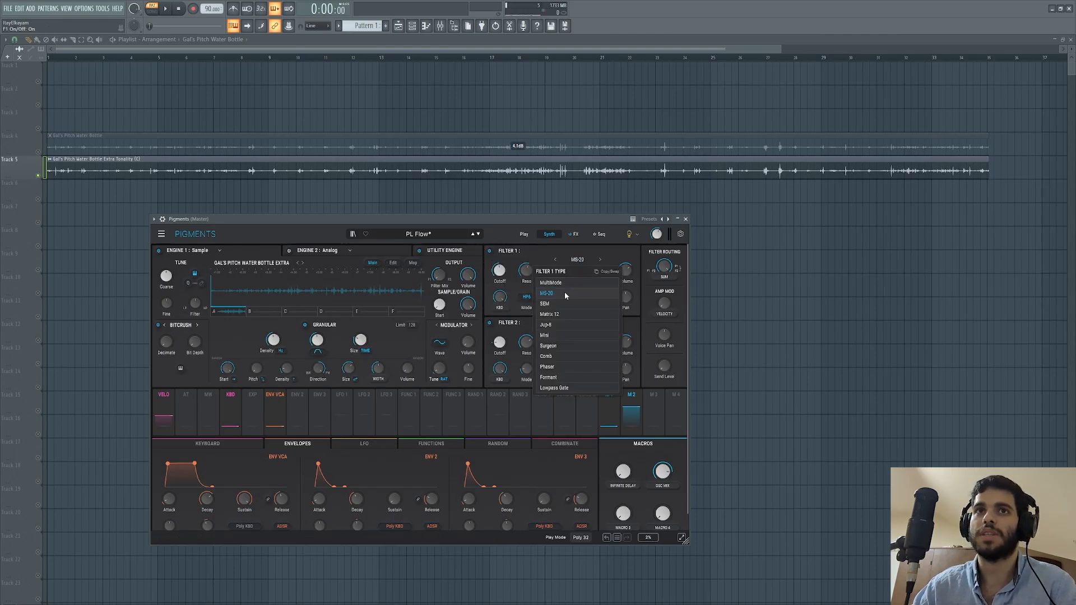
{"action": "left_click", "coordinate": [581, 258]}
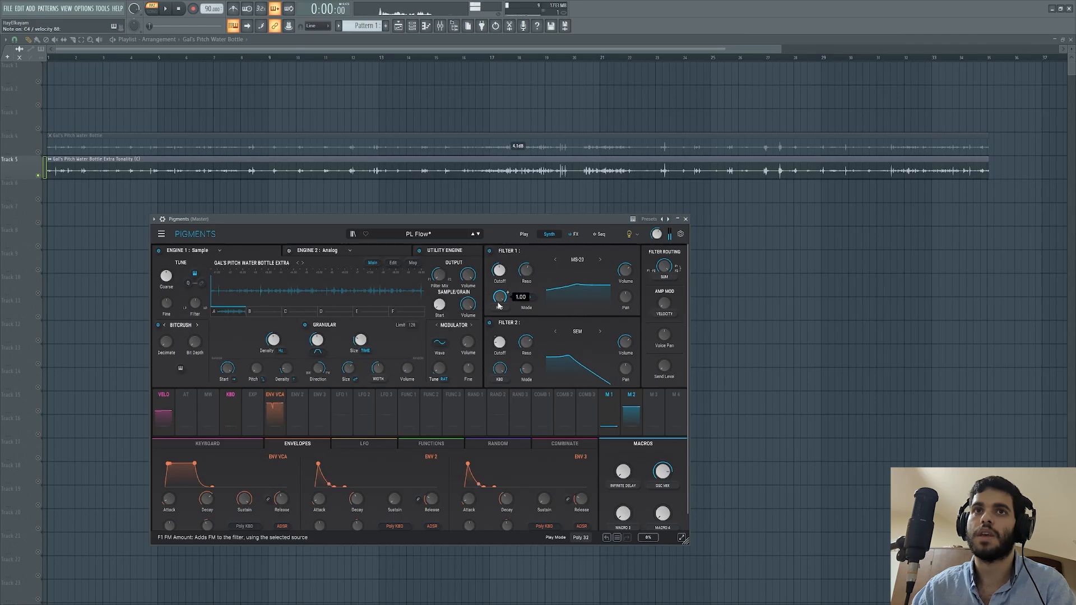
Audition Filter 1 with its Resonance lowered to 0.00 and raised again.
{"action": "mouse_move", "coordinate": [527, 274]}
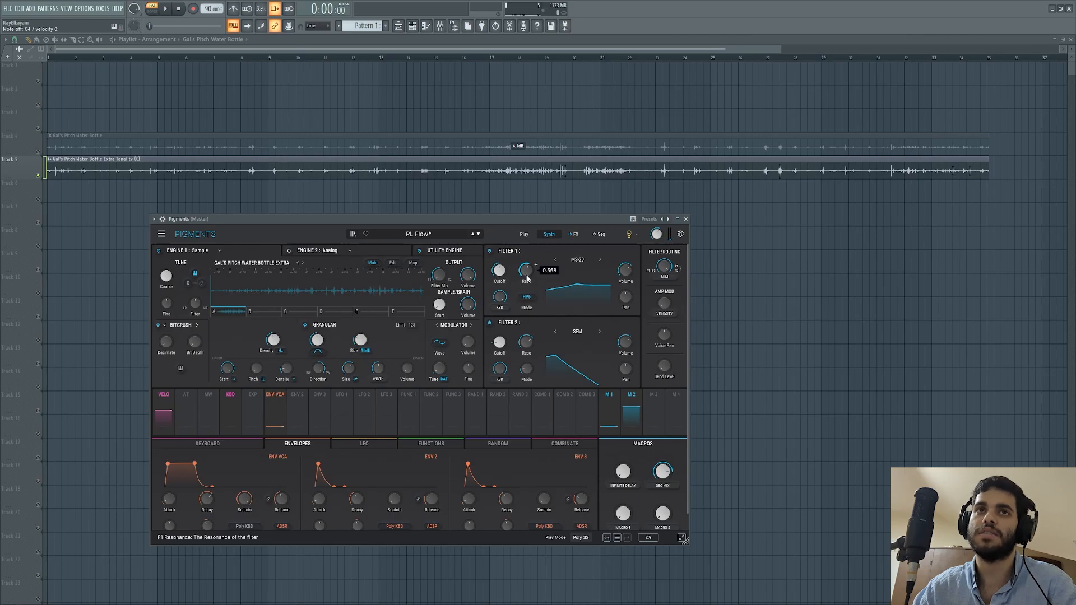
{"action": "left_click_drag", "start_coordinate": [527, 277], "coordinate": [527, 341]}
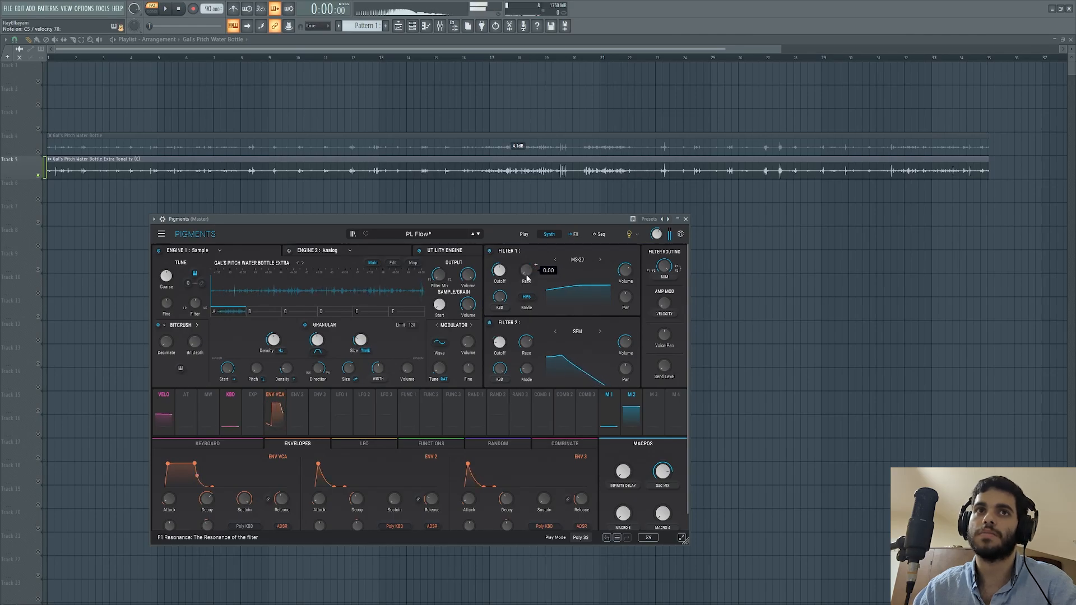
{"action": "left_click_drag", "start_coordinate": [527, 278], "coordinate": [526, 215]}
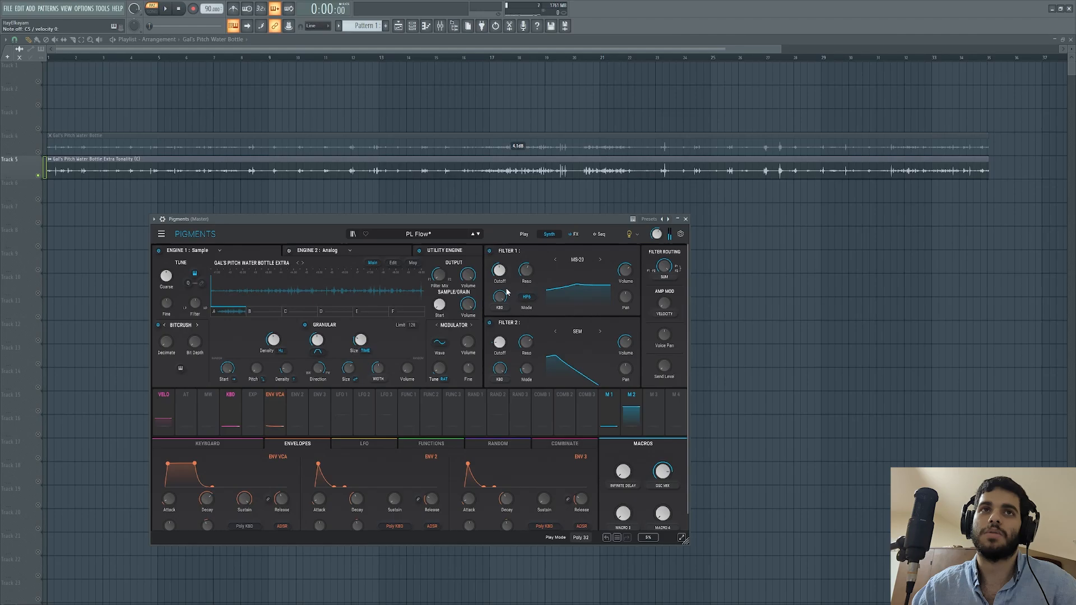
Reposition the Pigments window and play the pattern to hear Engine 1 on its own.
{"action": "left_click_drag", "start_coordinate": [486, 218], "coordinate": [466, 185]}
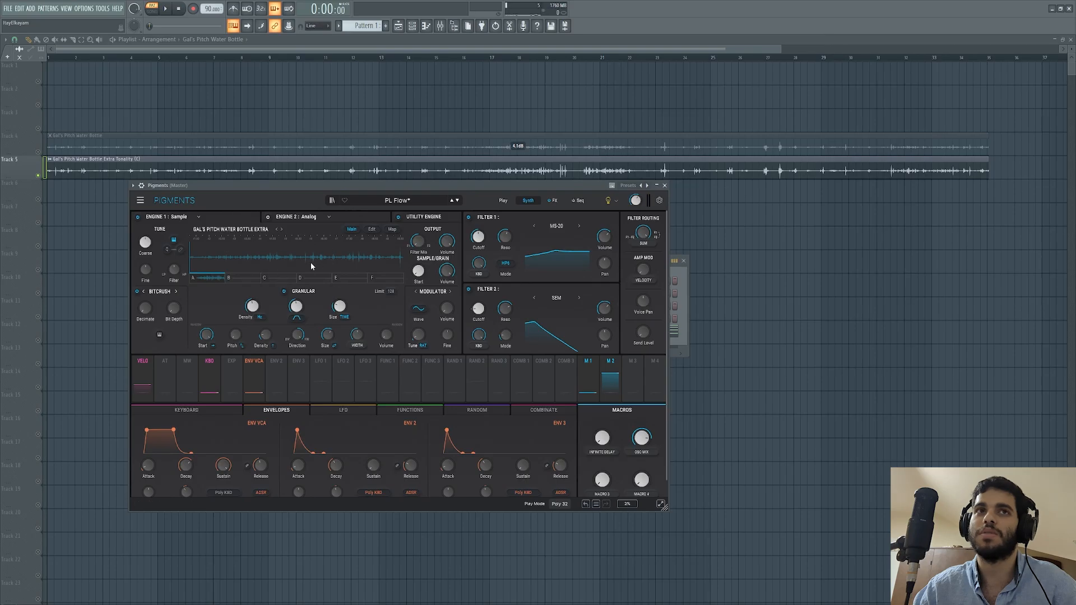
{"action": "key", "text": "space"}
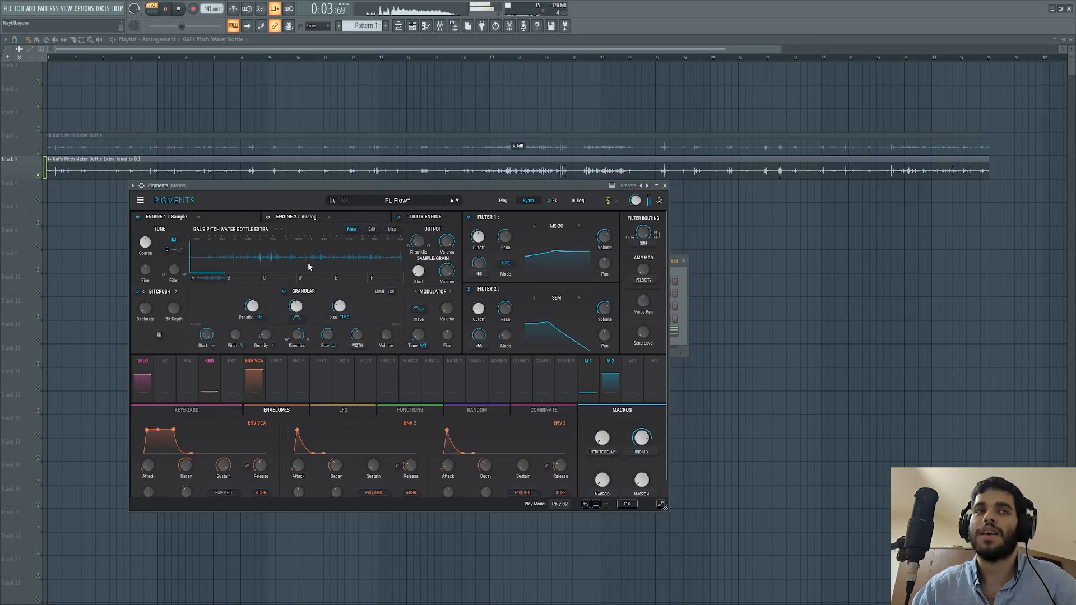
{"action": "key", "text": "space"}
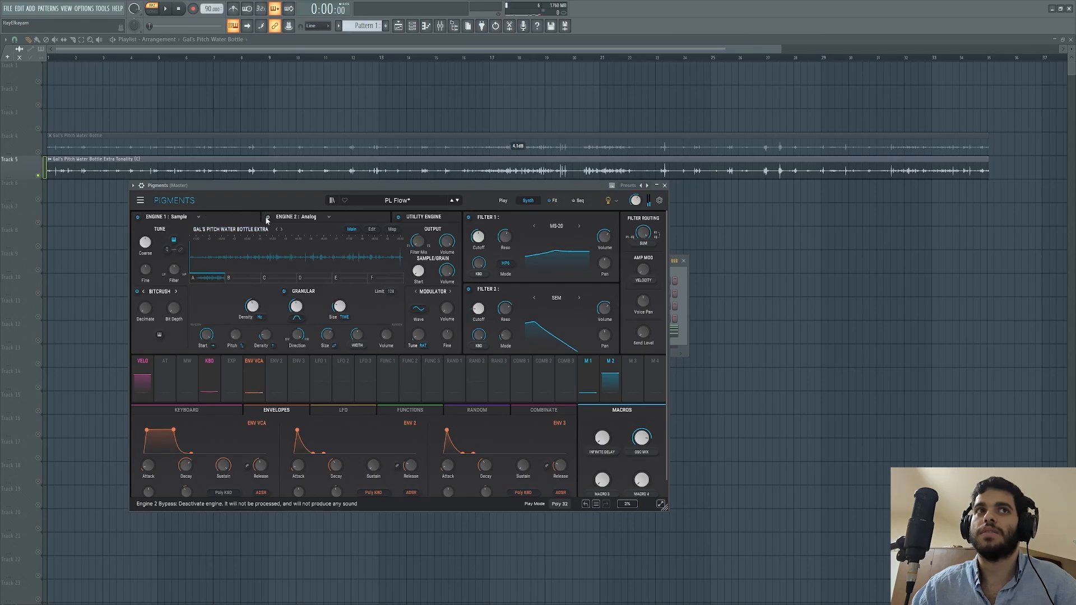
Enable and show Engine 2 with Engine 1 bypassed, and audition the pattern while switching Filter 2 off and on.
{"action": "left_click", "coordinate": [266, 220]}
{"action": "left_click", "coordinate": [356, 219]}
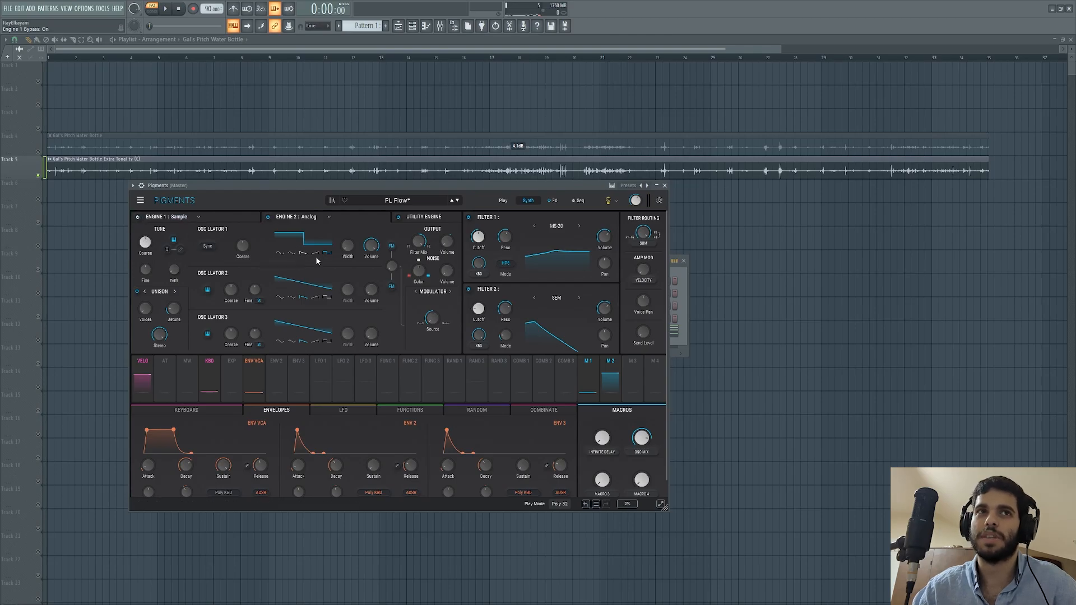
{"action": "left_click", "coordinate": [469, 289]}
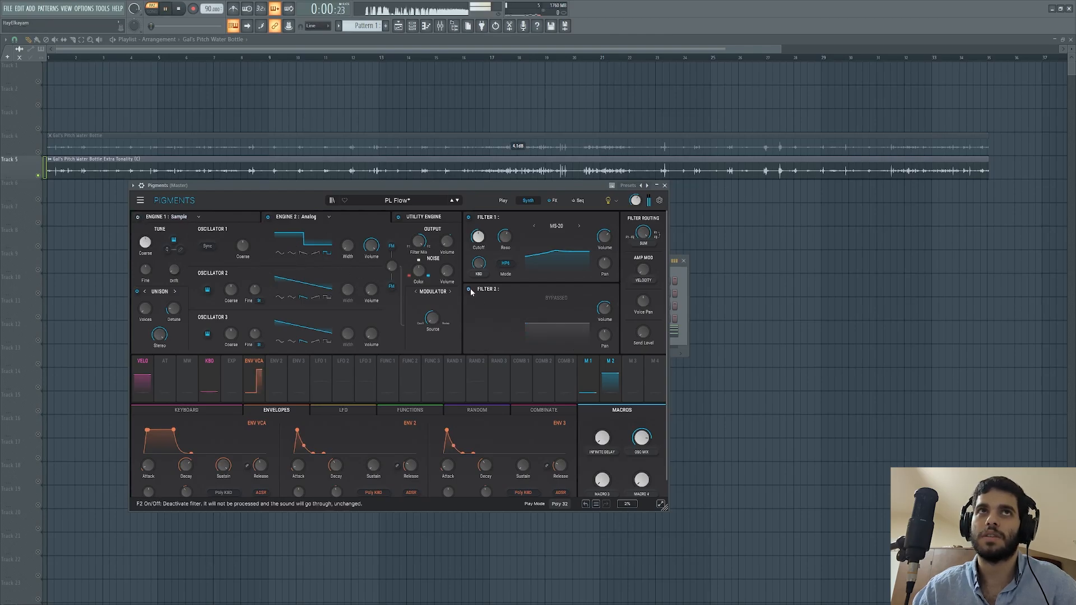
{"action": "left_click", "coordinate": [469, 289]}
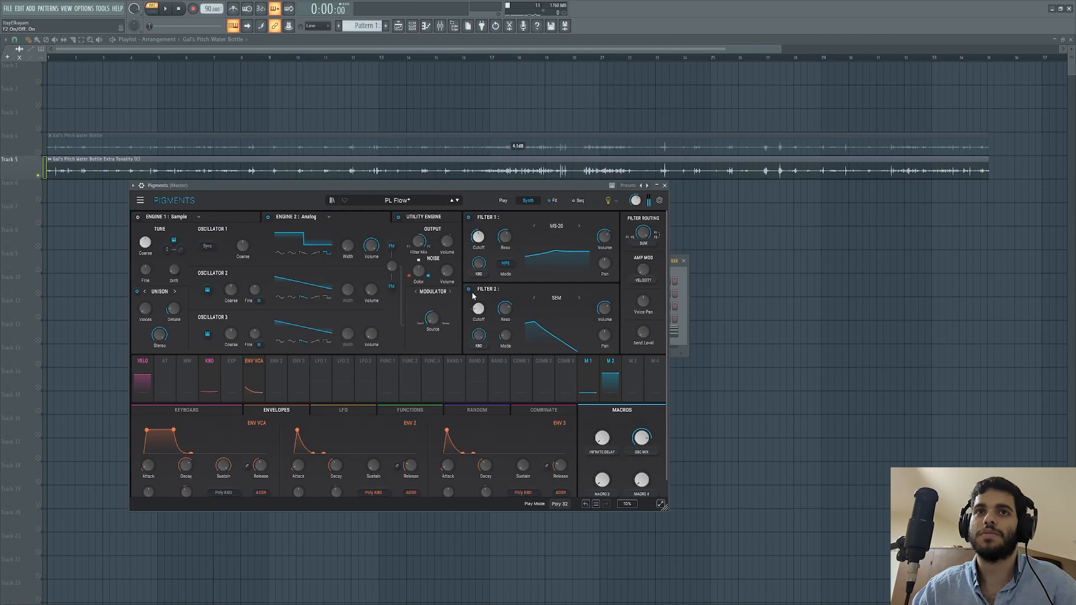
View the Env VCA modulation routings, turn the envelope's Sustain fully down, and audition the pattern.
{"action": "left_click", "coordinate": [248, 363]}
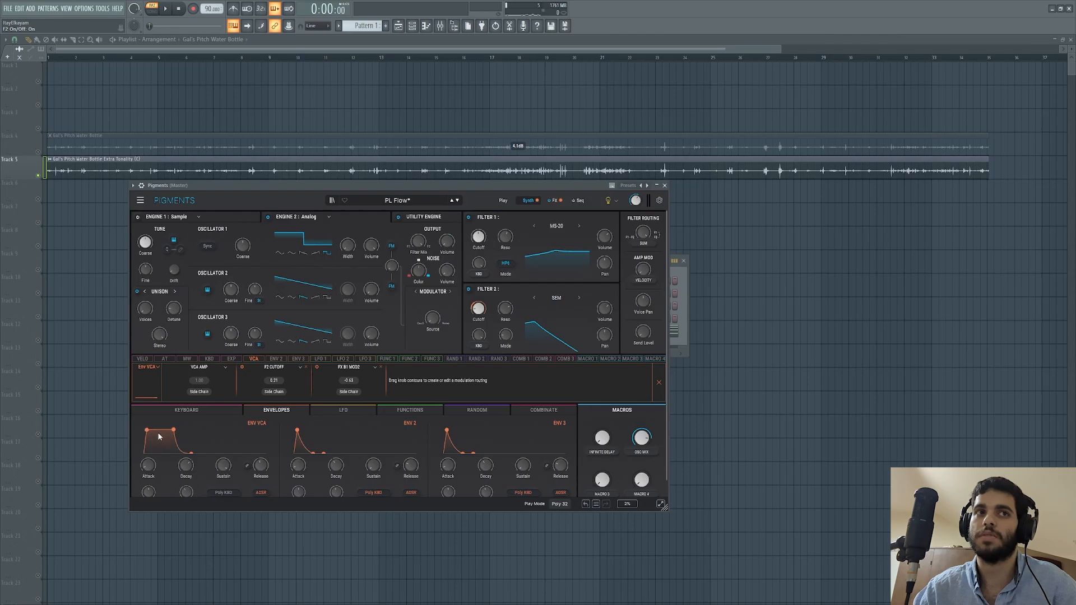
{"action": "left_click", "coordinate": [258, 360]}
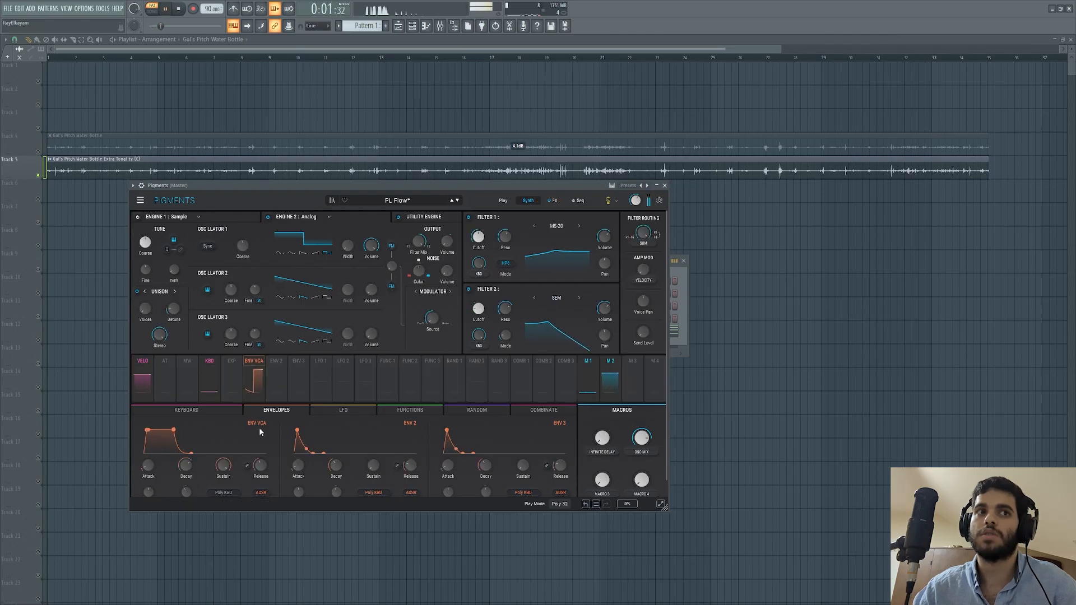
{"action": "left_click_drag", "start_coordinate": [228, 466], "coordinate": [229, 501]}
{"action": "key", "text": "space"}
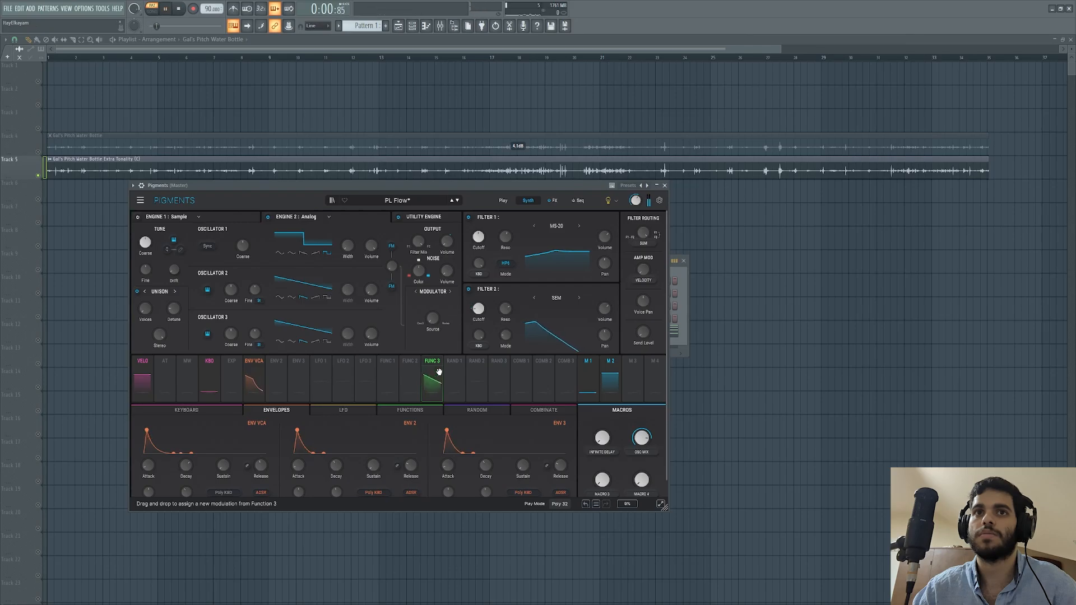
{"action": "key", "text": "space"}
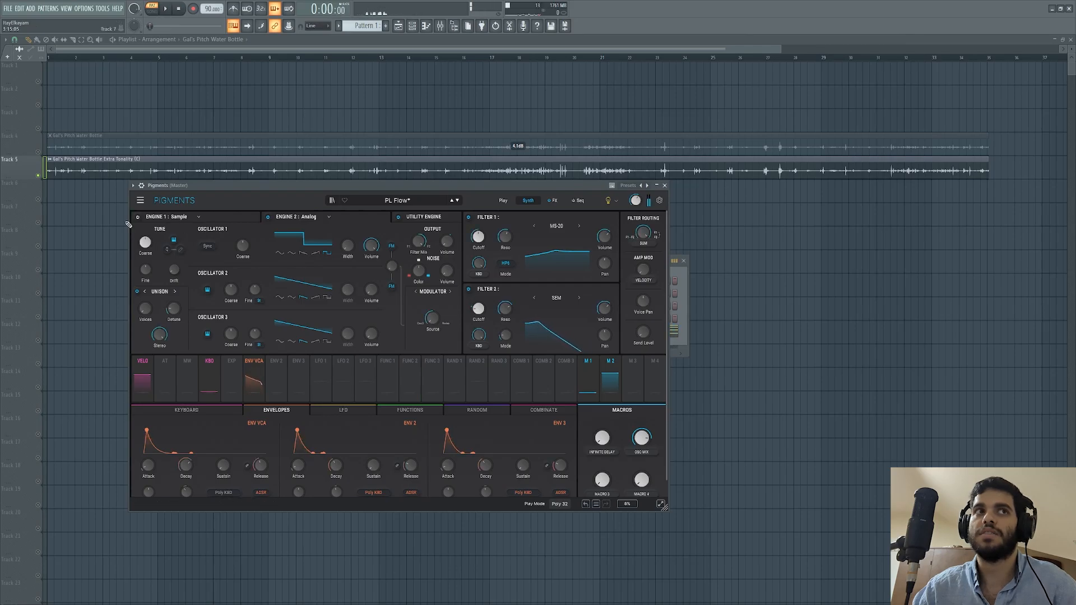
Show Engine 1, turn its bypass off, and audition the pattern with both engines running.
{"action": "left_click", "coordinate": [221, 220]}
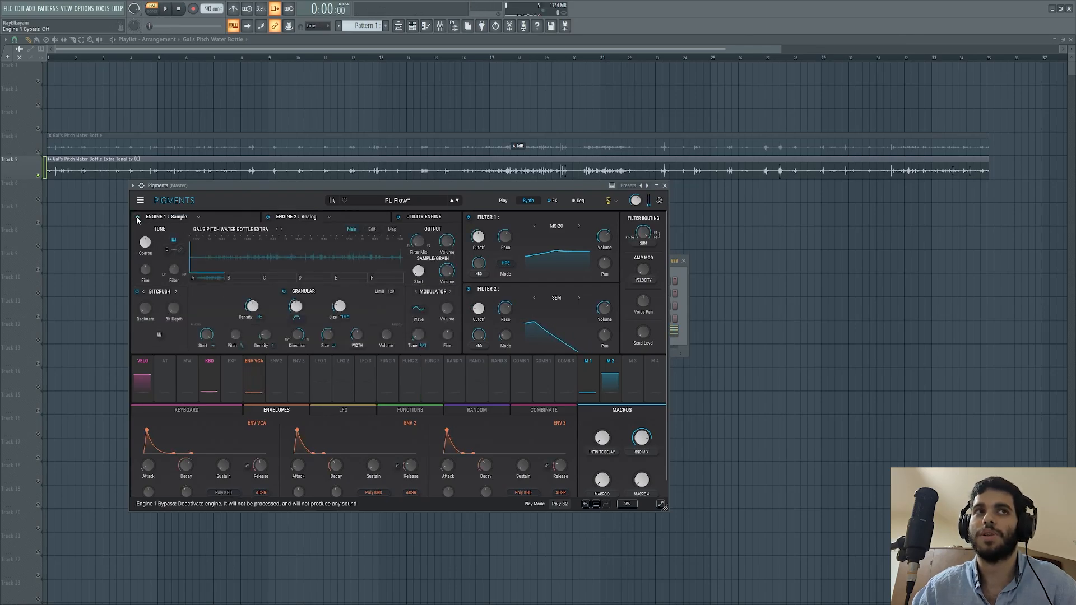
{"action": "key", "text": "space"}
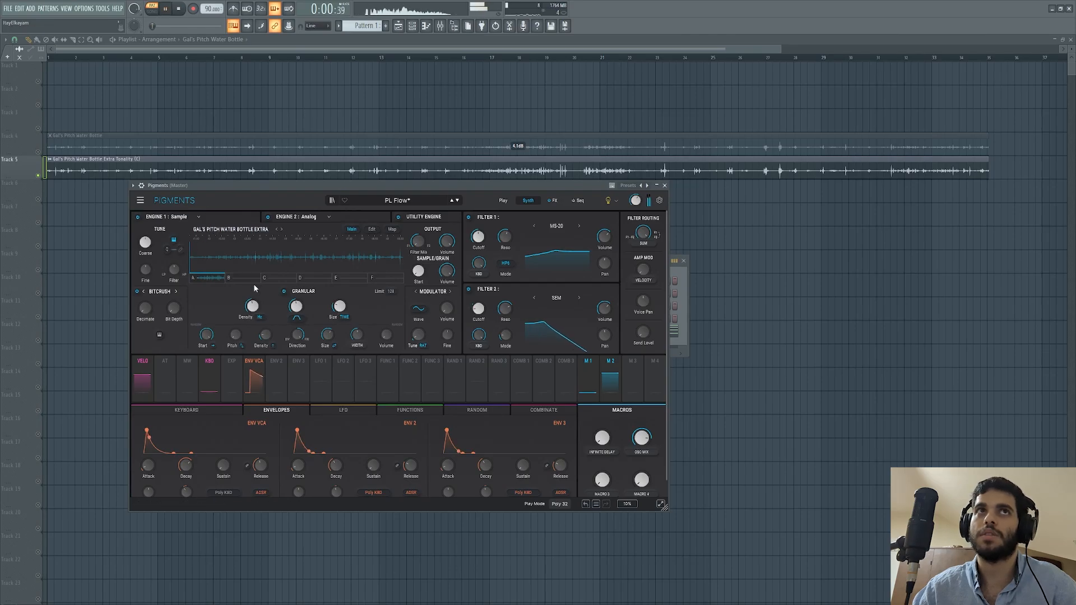
{"action": "key", "text": "space"}
Audition the pattern with the Osc Mix macro lowered to 0.00 and raised again.
{"action": "left_click_drag", "start_coordinate": [641, 438], "coordinate": [640, 483]}
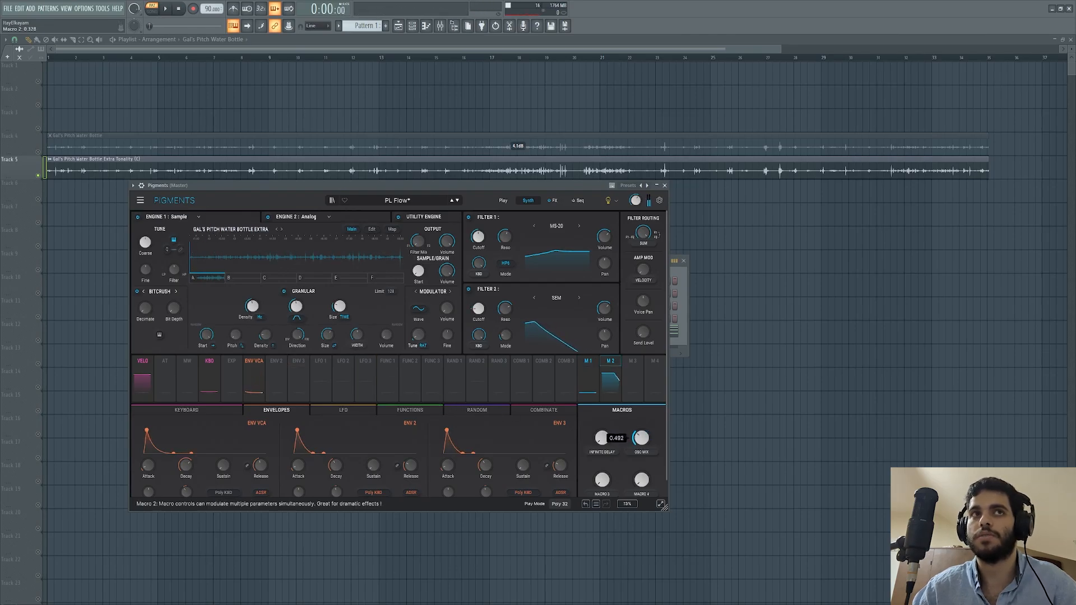
{"action": "key", "text": "space"}
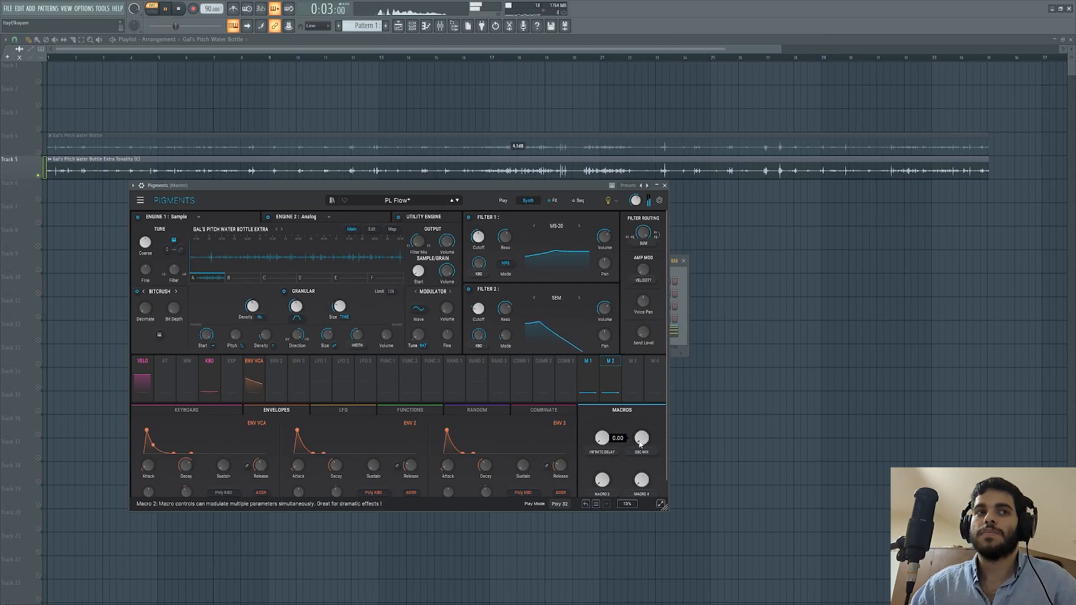
{"action": "key", "text": "space"}
{"action": "left_click_drag", "start_coordinate": [641, 444], "coordinate": [640, 404]}
{"action": "key", "text": "space"}
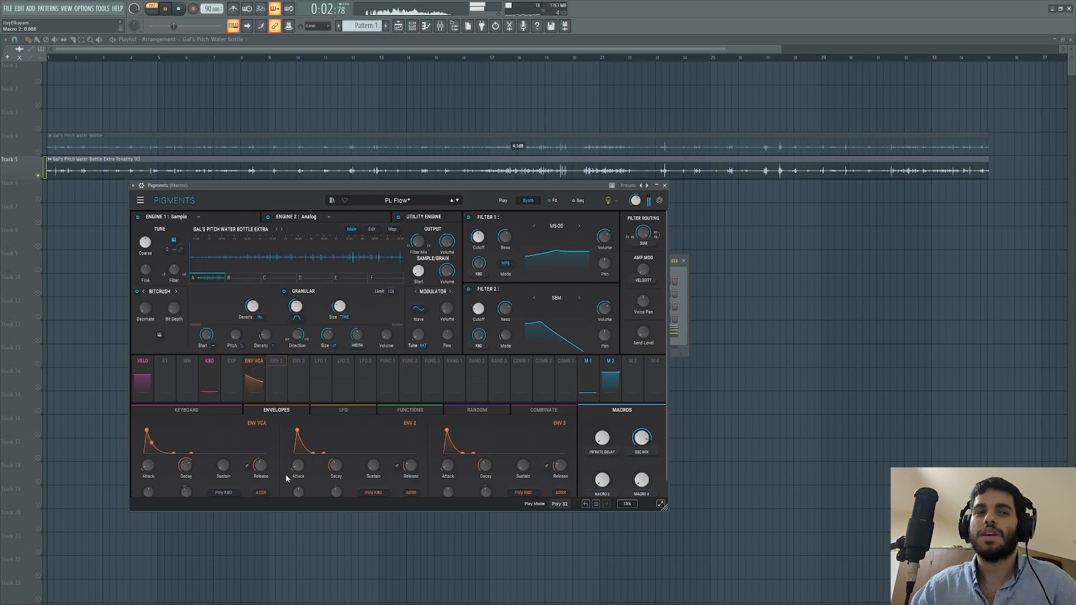
{"action": "key", "text": "space"}
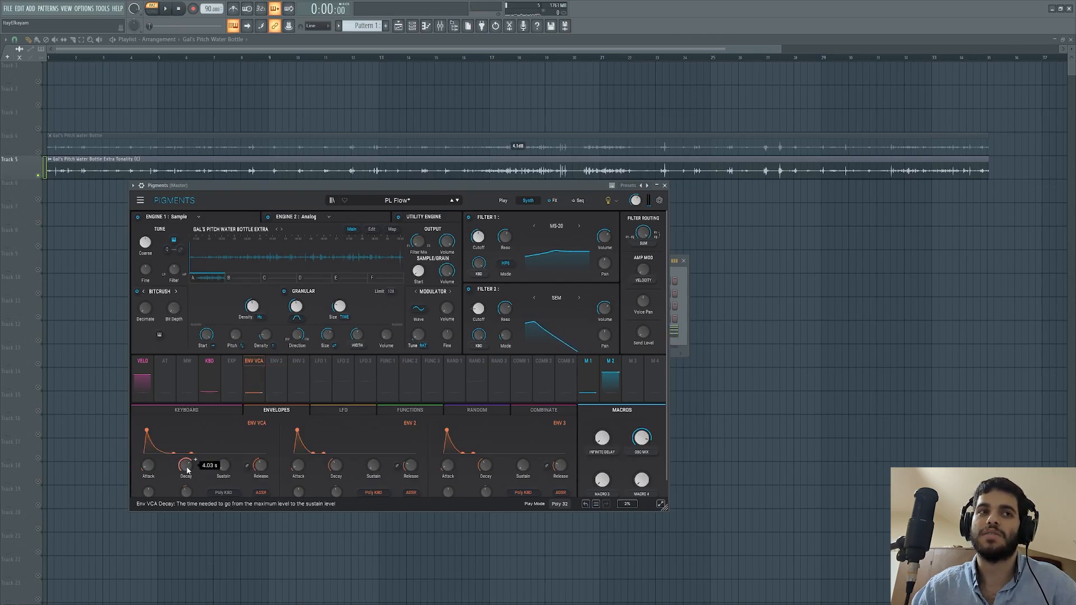
Show the effects page with FX B's delay and view the modulation routing of Macro 1.
{"action": "mouse_move", "coordinate": [187, 476]}
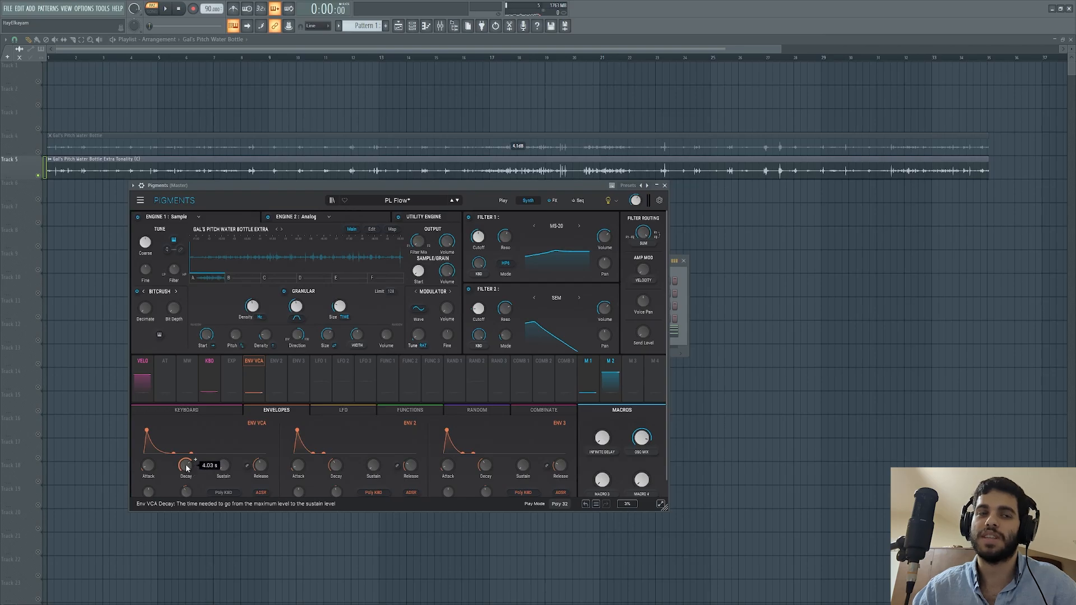
{"action": "mouse_move", "coordinate": [266, 468]}
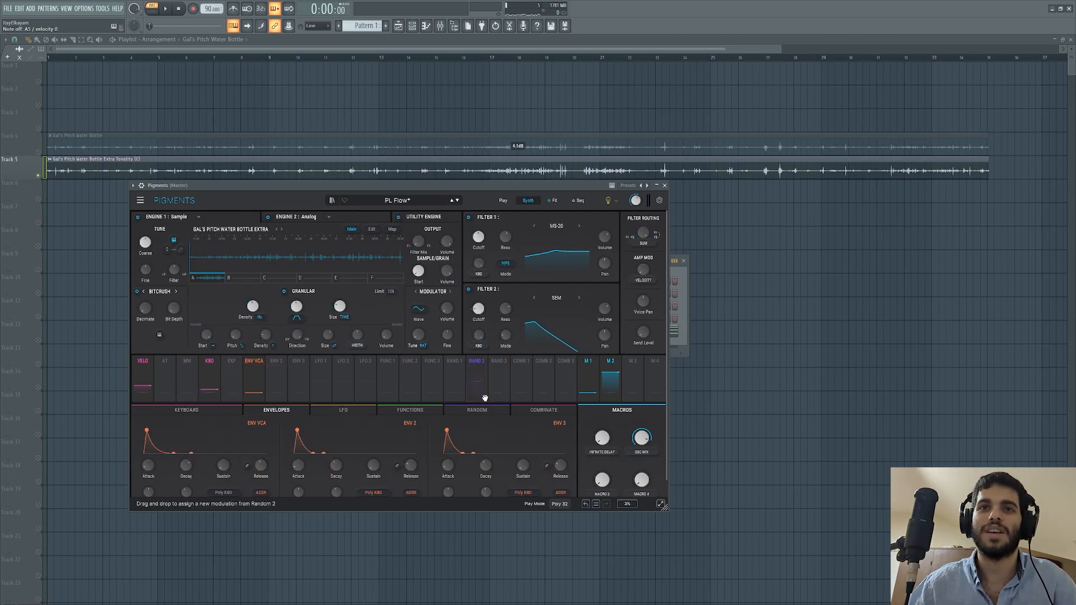
{"action": "left_click", "coordinate": [555, 201]}
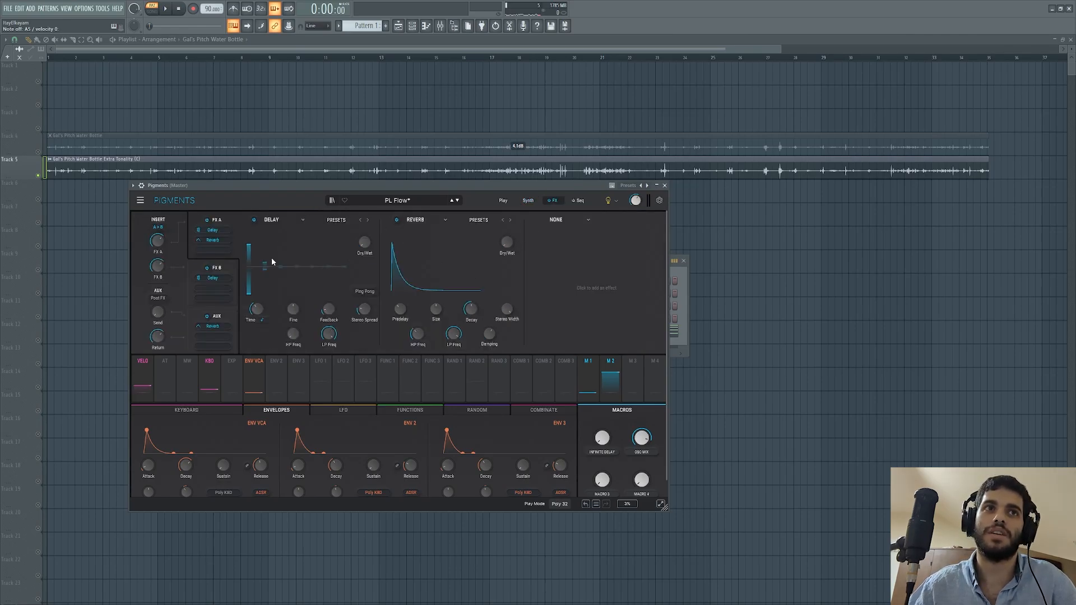
{"action": "mouse_move", "coordinate": [259, 312]}
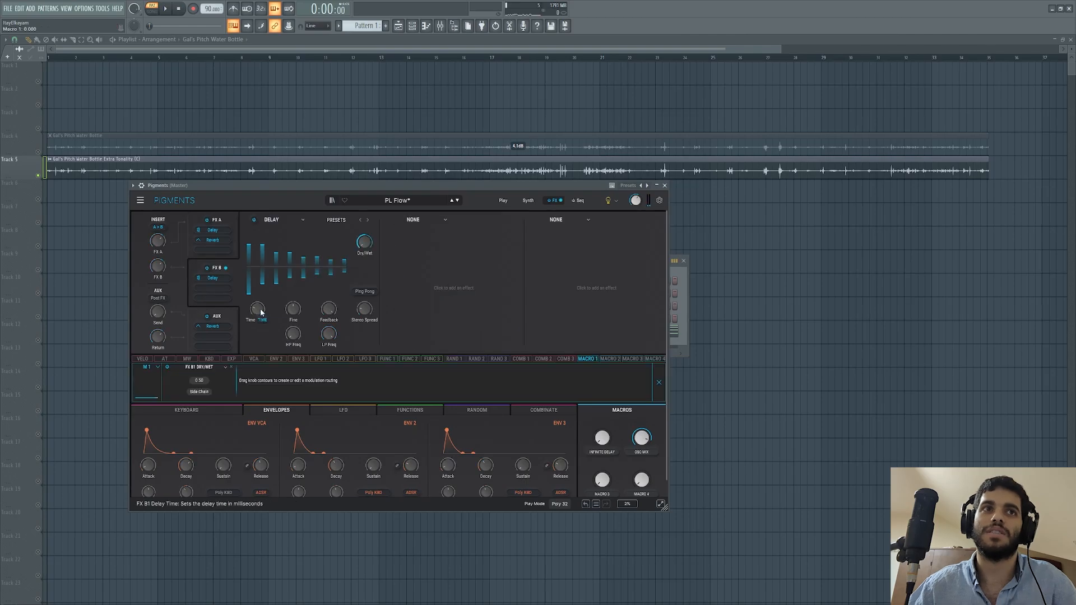
{"action": "left_click", "coordinate": [590, 361]}
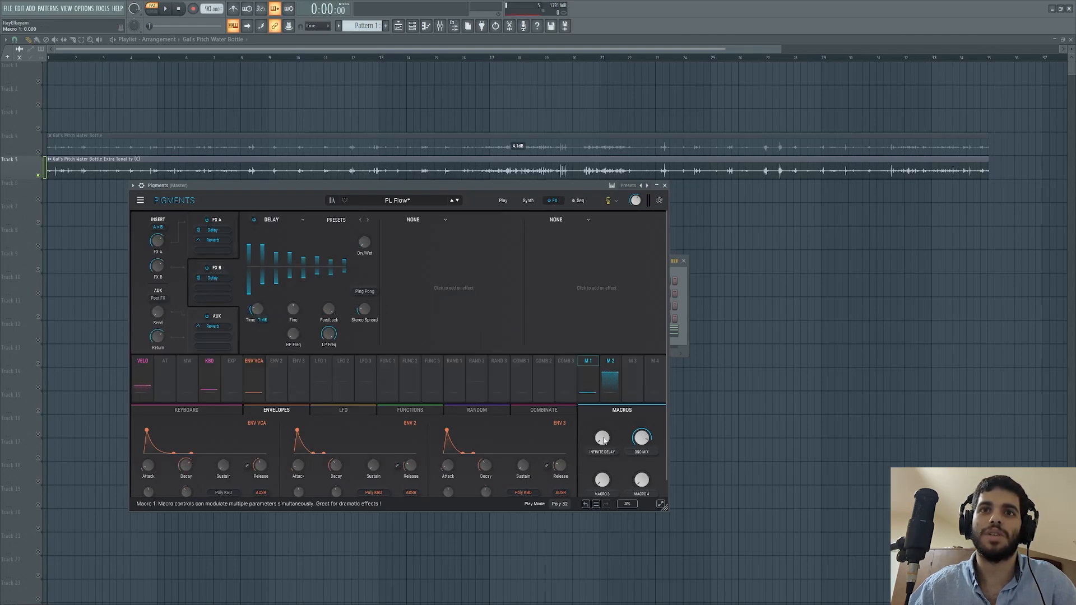
Audition notes with the Infinite Delay macro raised to 1.00, and reset the macro to zero.
{"action": "mouse_move", "coordinate": [609, 447]}
{"action": "left_click_drag", "start_coordinate": [601, 437], "coordinate": [601, 395]}
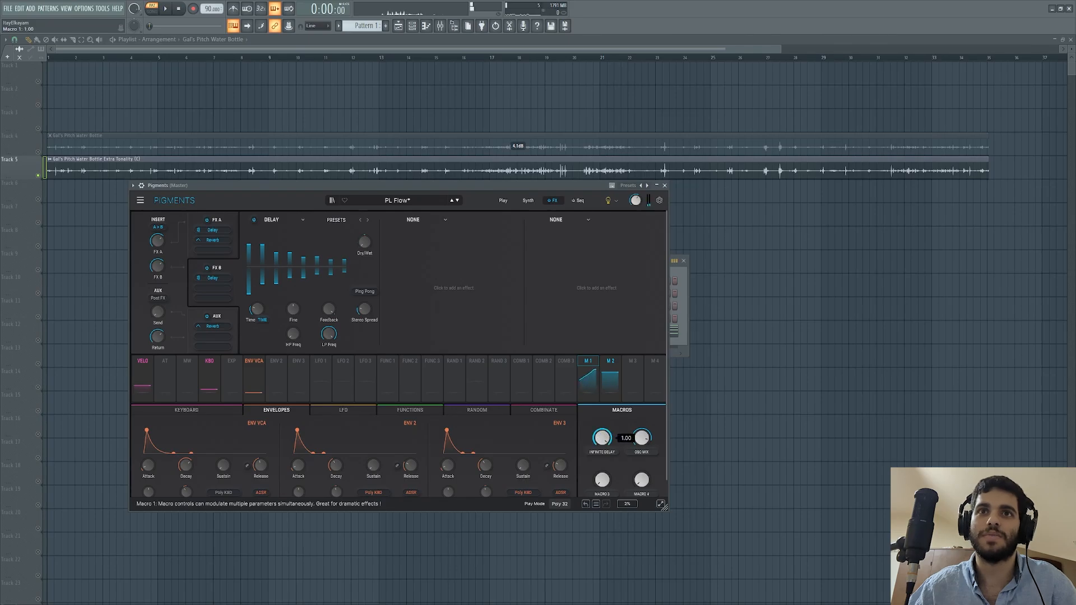
{"action": "double_click", "coordinate": [610, 445]}
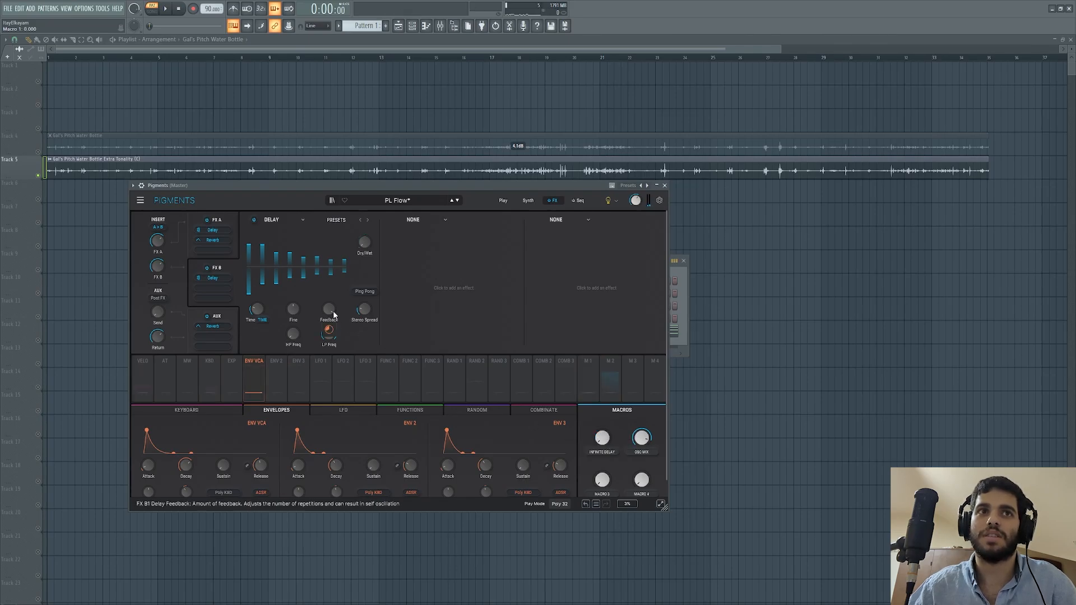
{"action": "mouse_move", "coordinate": [332, 313]}
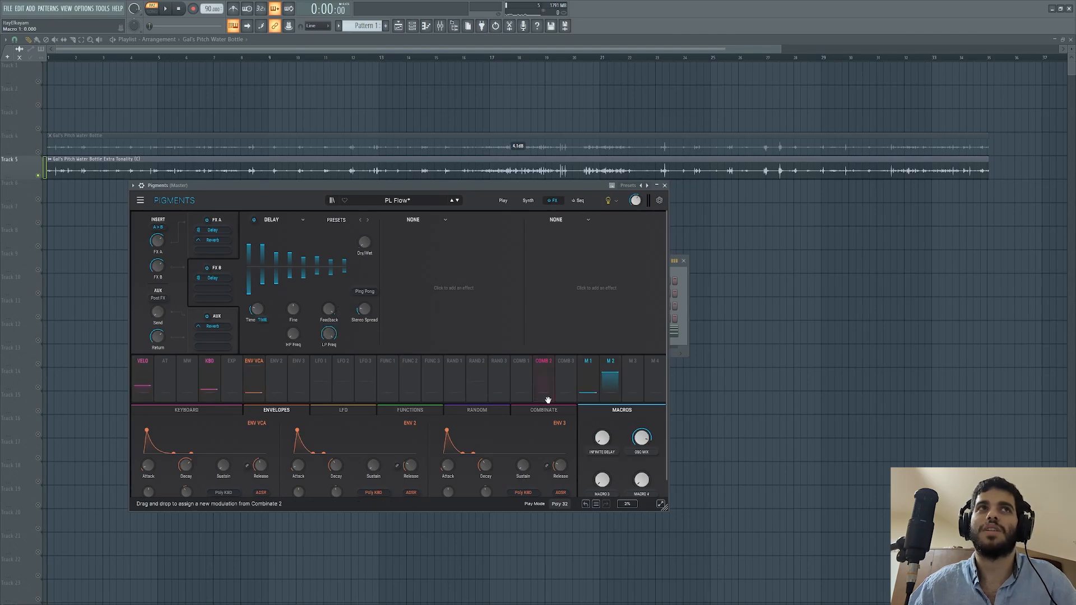
Set the Infinite Delay macro to 1.00 and start playing the pattern.
{"action": "left_click_drag", "start_coordinate": [602, 439], "coordinate": [602, 364]}
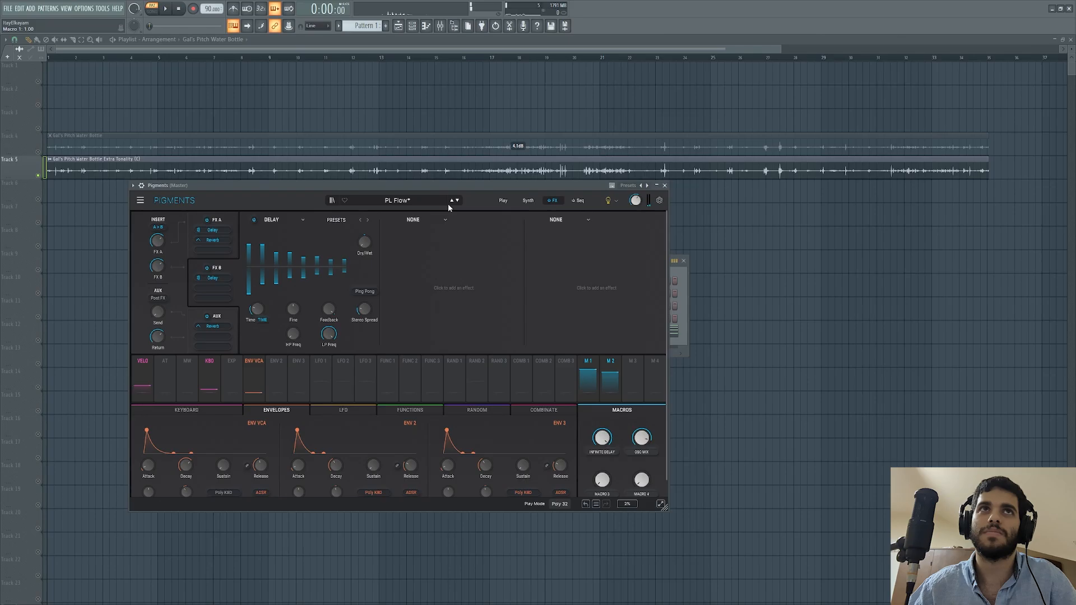
{"action": "left_click_drag", "start_coordinate": [462, 185], "coordinate": [454, 180]}
{"action": "key", "text": "space"}
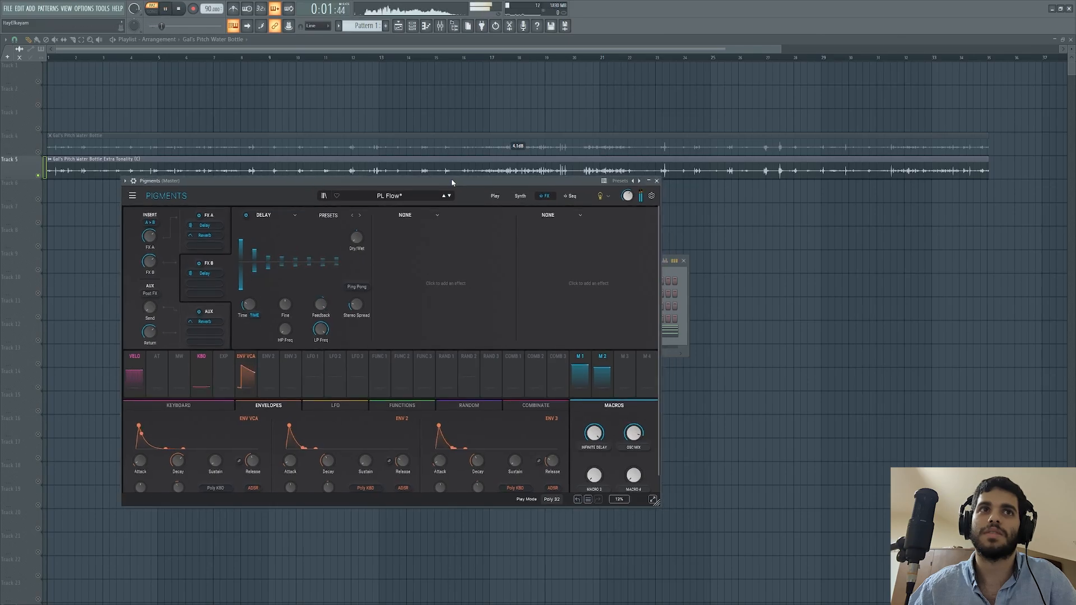
View the Macro 1 and Env VCA modulation routings during playback, stop it, and turn the Infinite Delay macro fully down.
{"action": "left_click", "coordinate": [579, 364]}
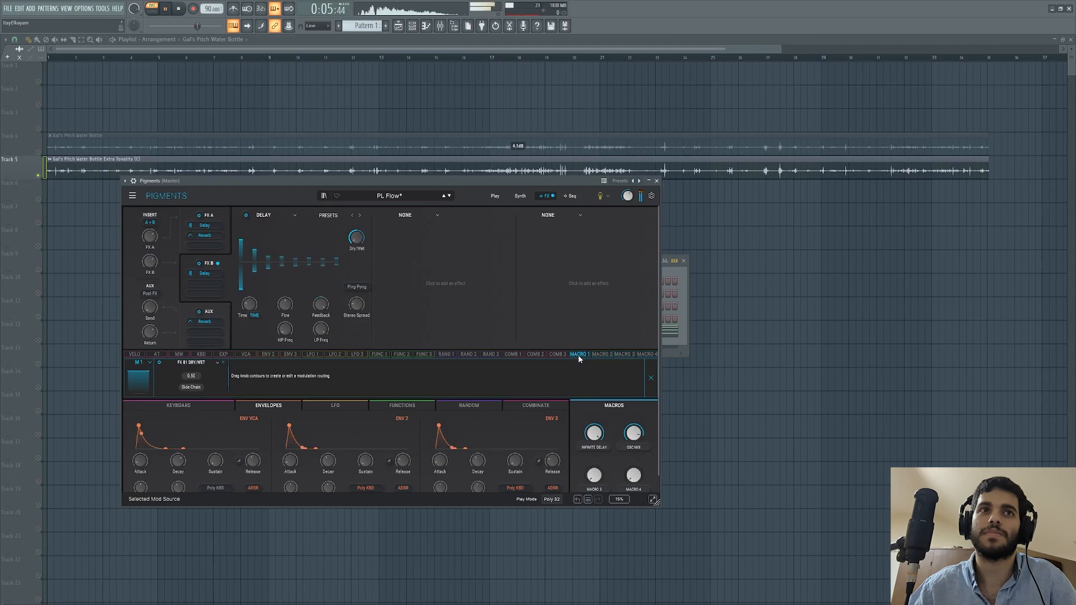
{"action": "left_click", "coordinate": [580, 359]}
{"action": "left_click", "coordinate": [245, 360]}
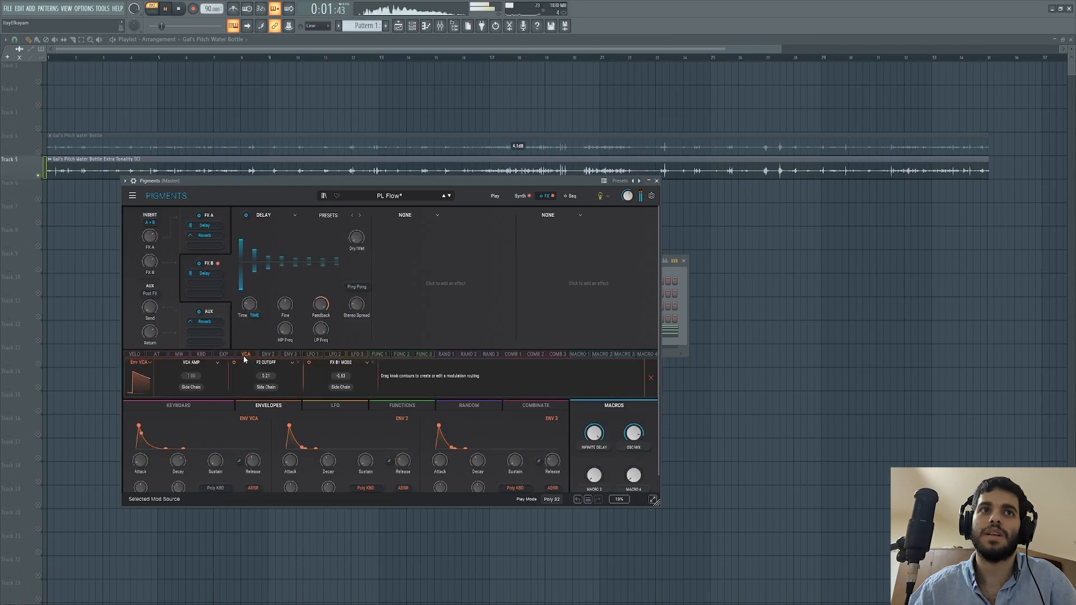
{"action": "key", "text": "space"}
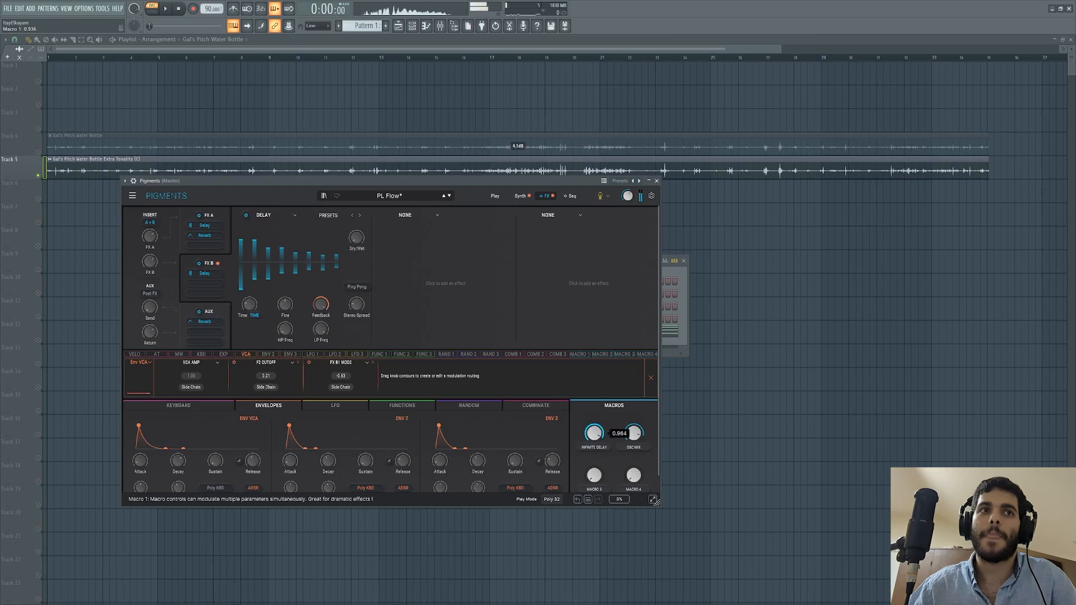
{"action": "left_click_drag", "start_coordinate": [596, 428], "coordinate": [597, 496]}
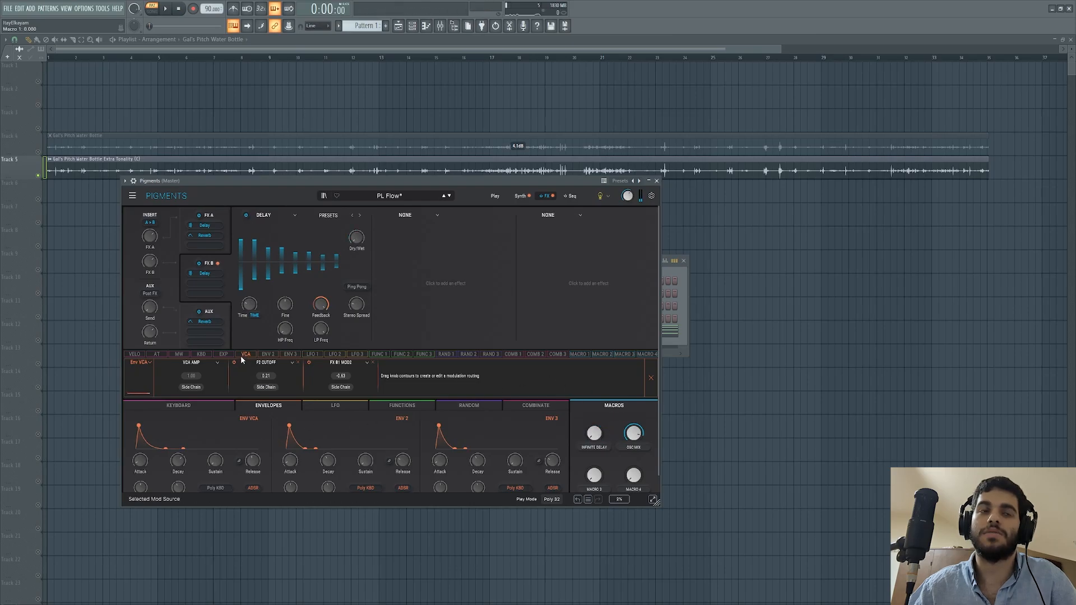
{"action": "mouse_move", "coordinate": [323, 303]}
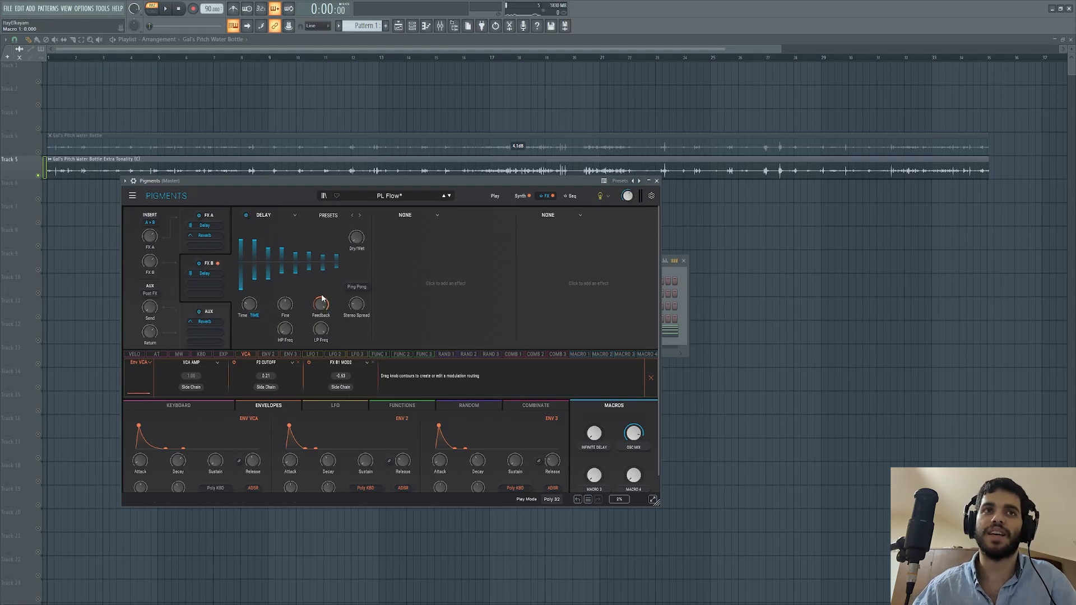
{"action": "mouse_move", "coordinate": [593, 434]}
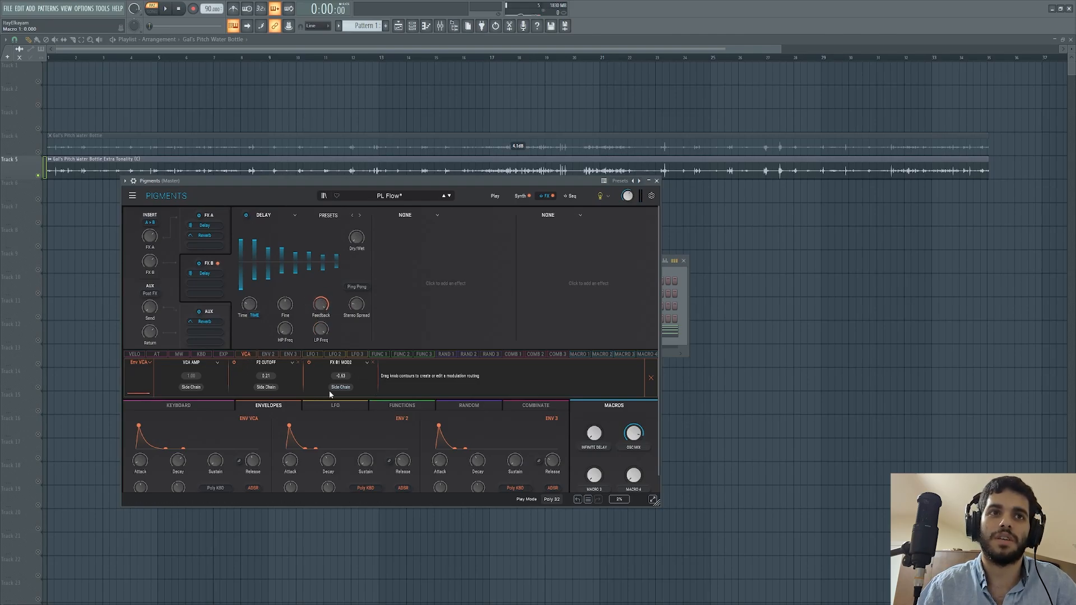
Audition notes at full Infinite Delay with the Env VCA routing to FX B1 Mod2 disabled, and restore both the macro and the routing.
{"action": "left_click", "coordinate": [310, 363]}
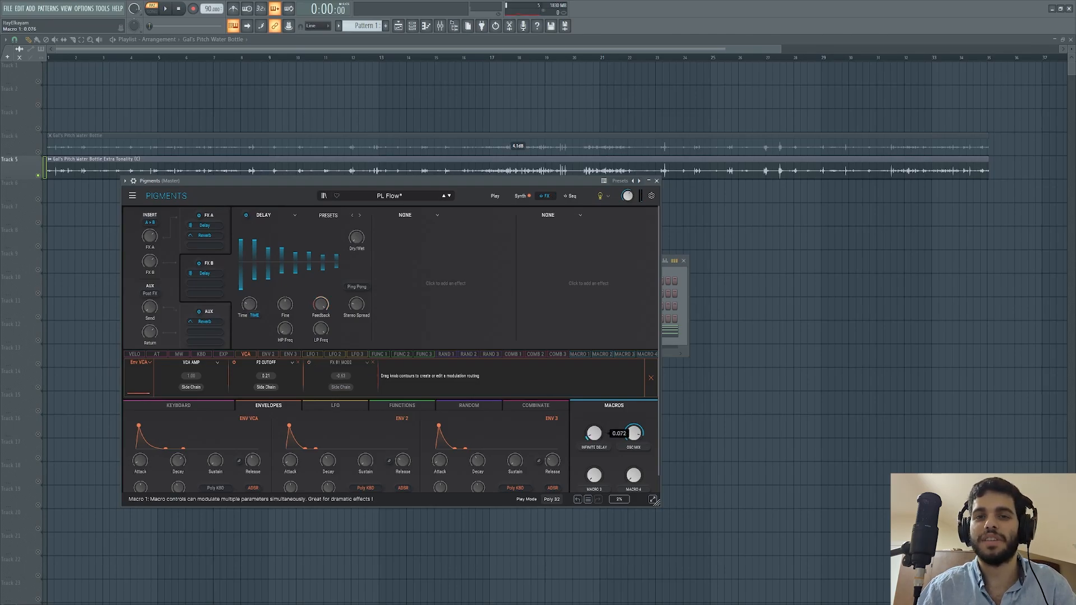
{"action": "left_click_drag", "start_coordinate": [595, 438], "coordinate": [596, 336]}
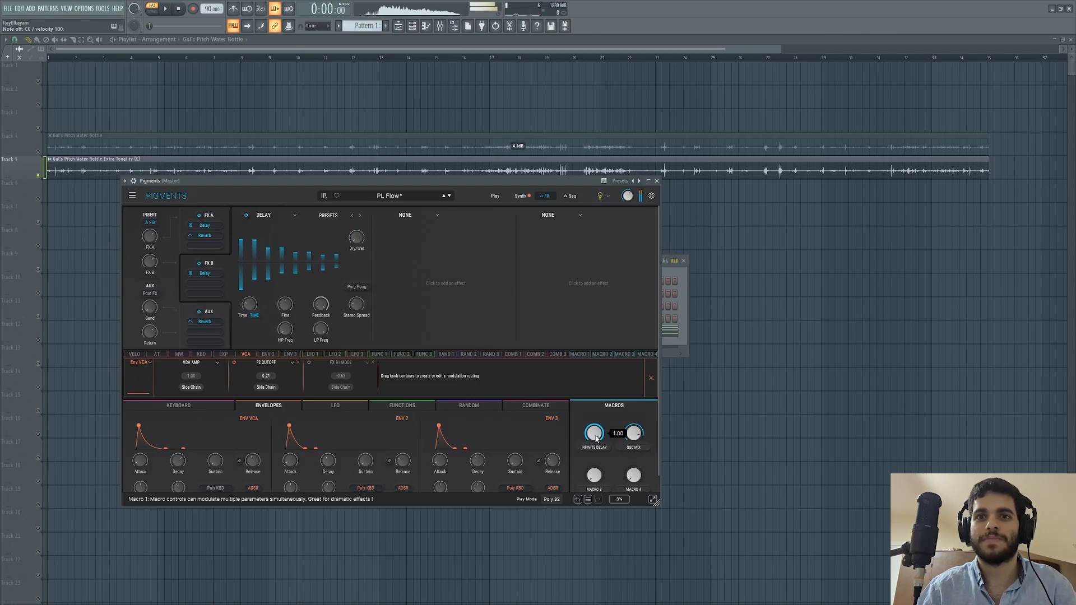
{"action": "double_click", "coordinate": [595, 439]}
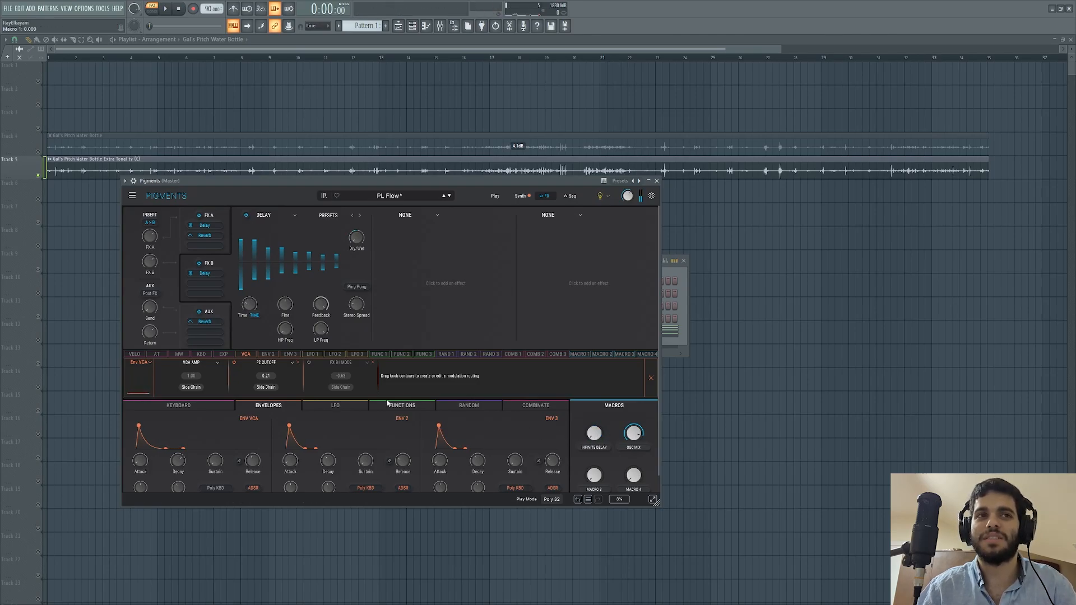
{"action": "left_click", "coordinate": [309, 362]}
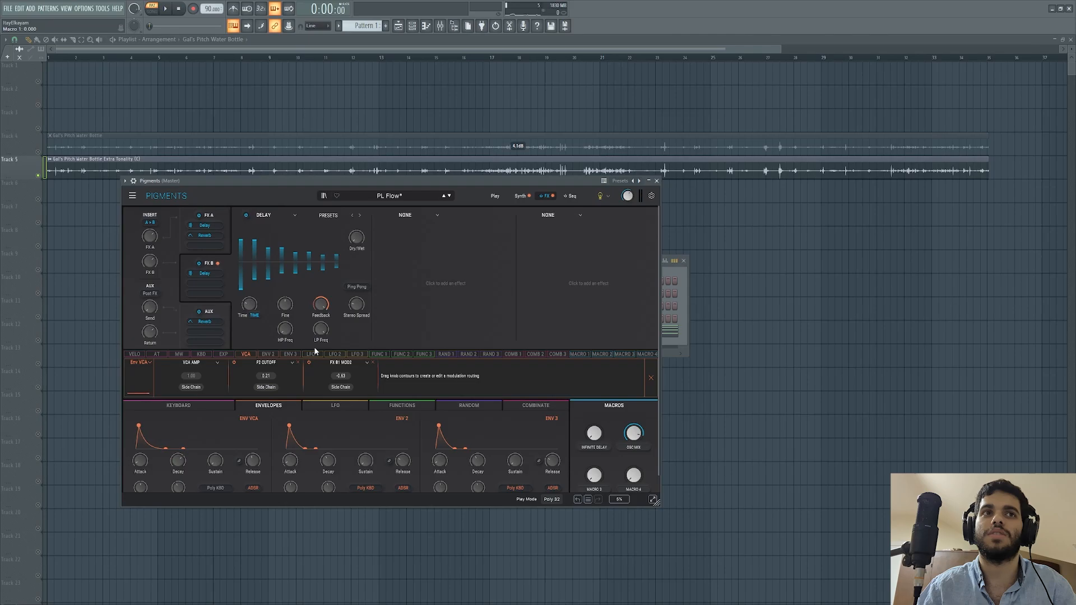
Audition notes with the Env VCA feedback routing active and Infinite Delay raised to 1.00, and return to the Synth page.
{"action": "mouse_move", "coordinate": [326, 303]}
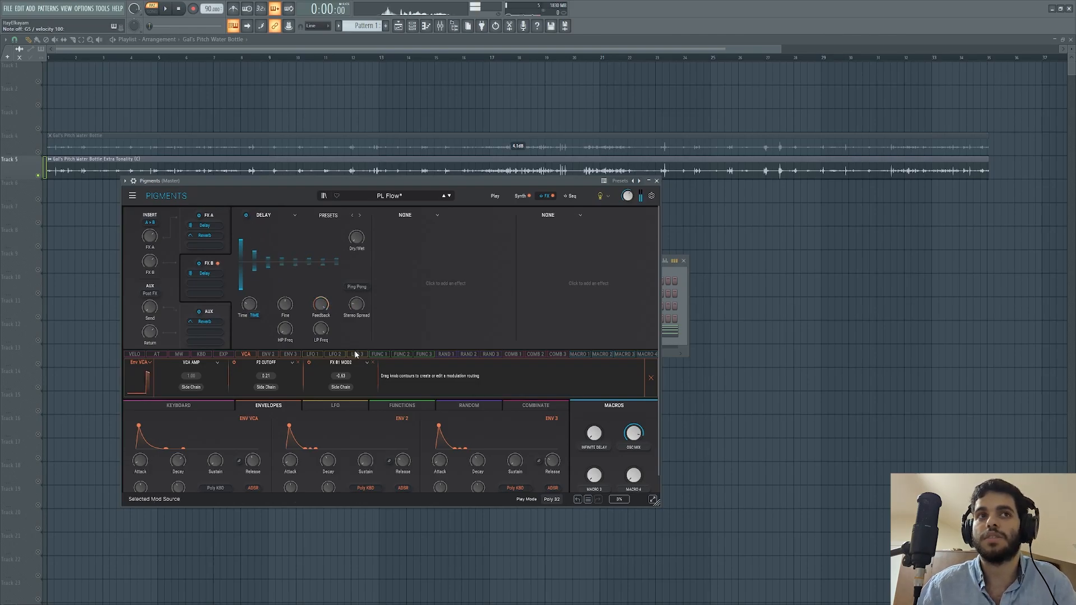
{"action": "left_click_drag", "start_coordinate": [594, 433], "coordinate": [596, 439]}
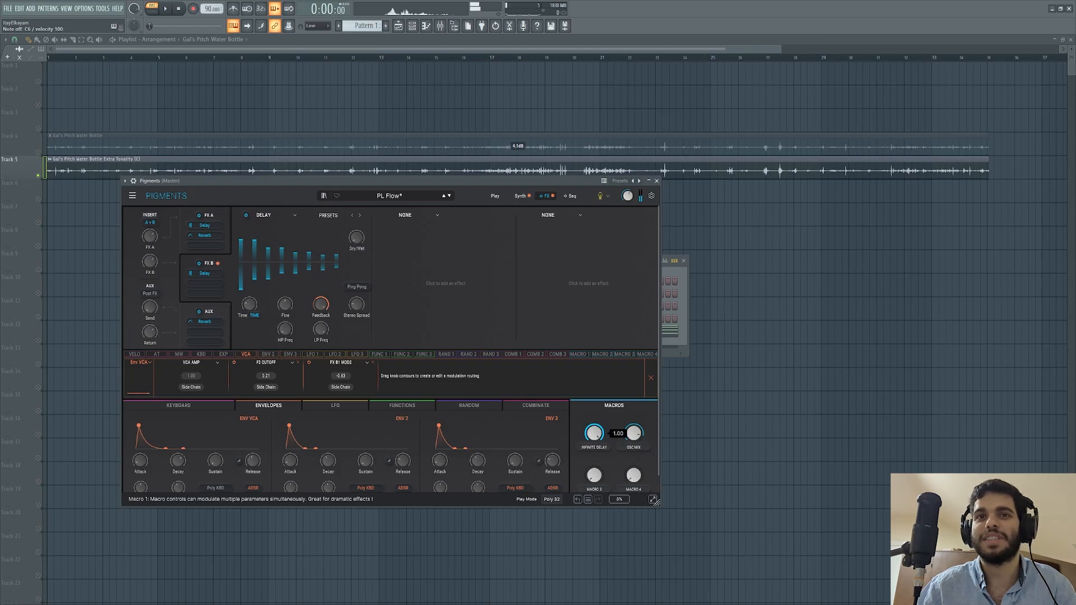
{"action": "left_click_drag", "start_coordinate": [484, 181], "coordinate": [542, 193]}
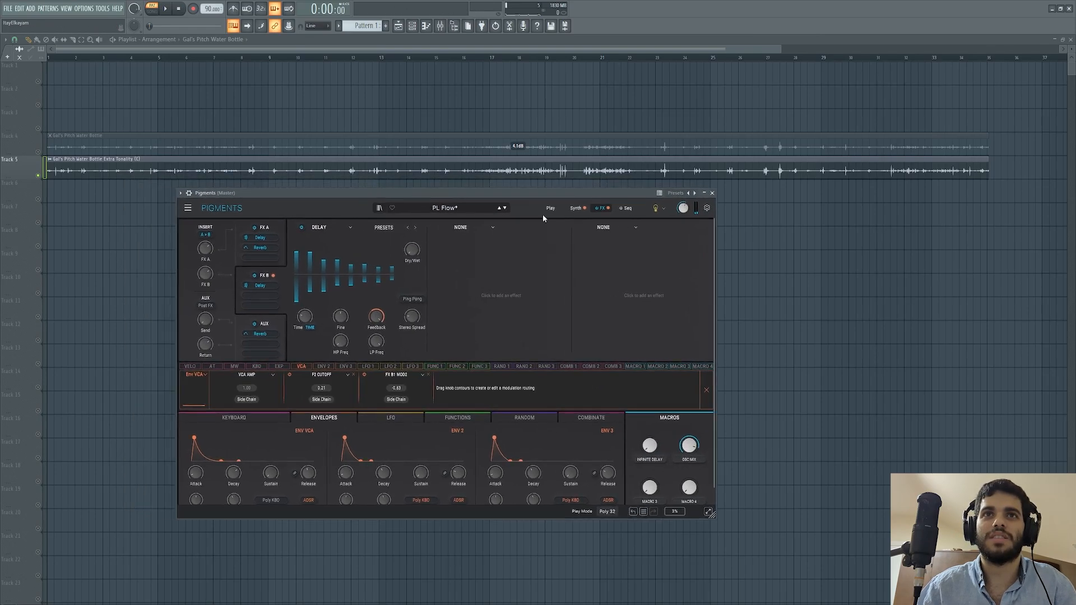
{"action": "left_click", "coordinate": [576, 208]}
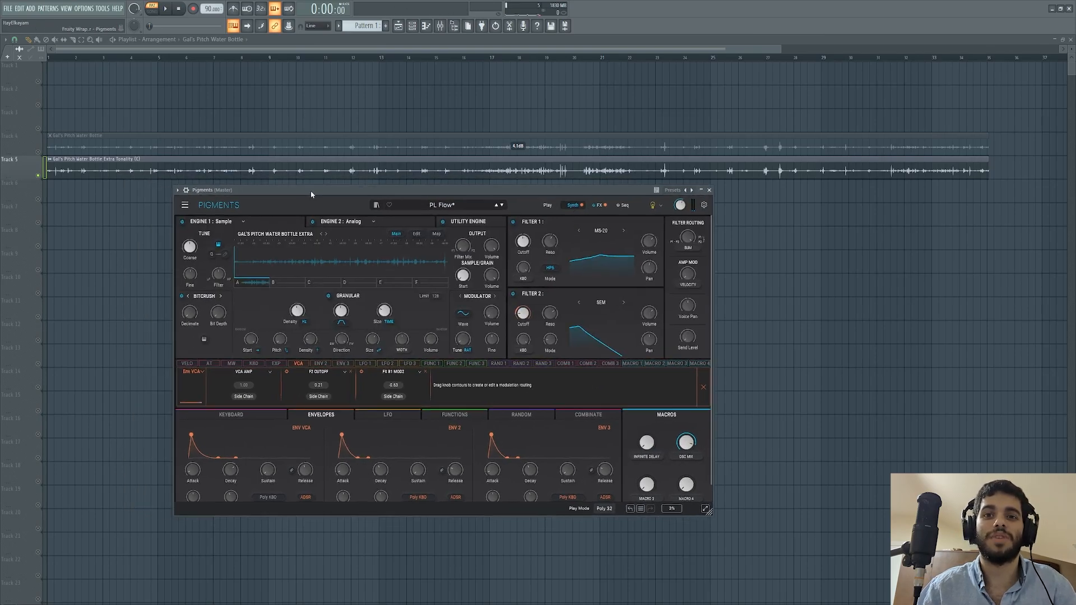